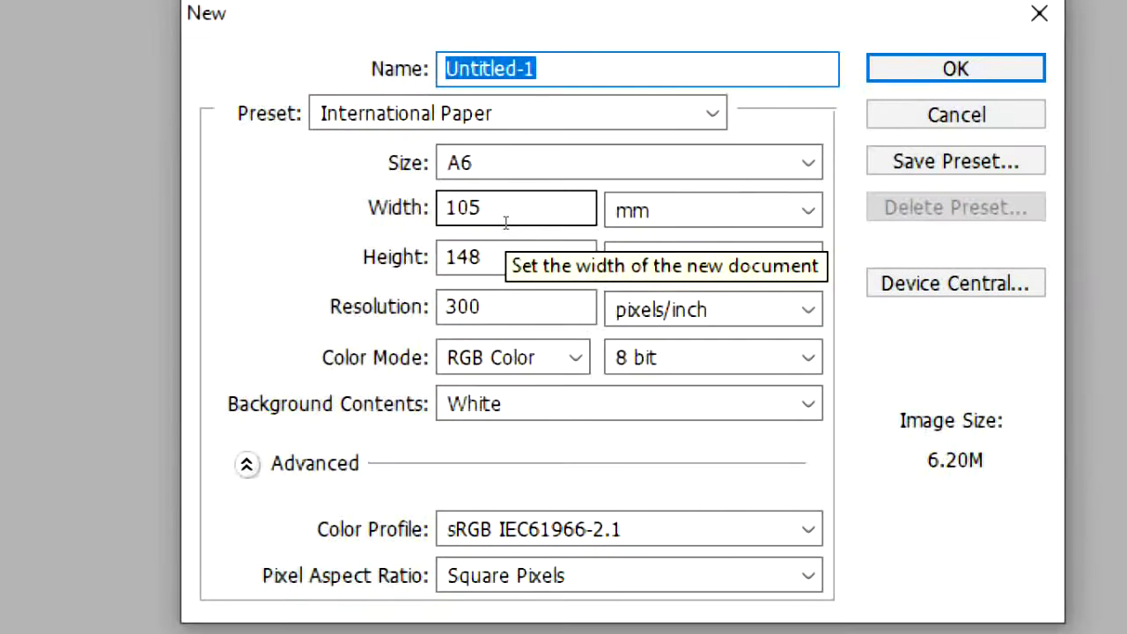
Step: Create a new document 1147 pixels wide and 1147 pixels high, with both dimensions in pixels
click(508, 209)
key(BackSpace)
key(BackSpace)
text(147)
click(513, 243)
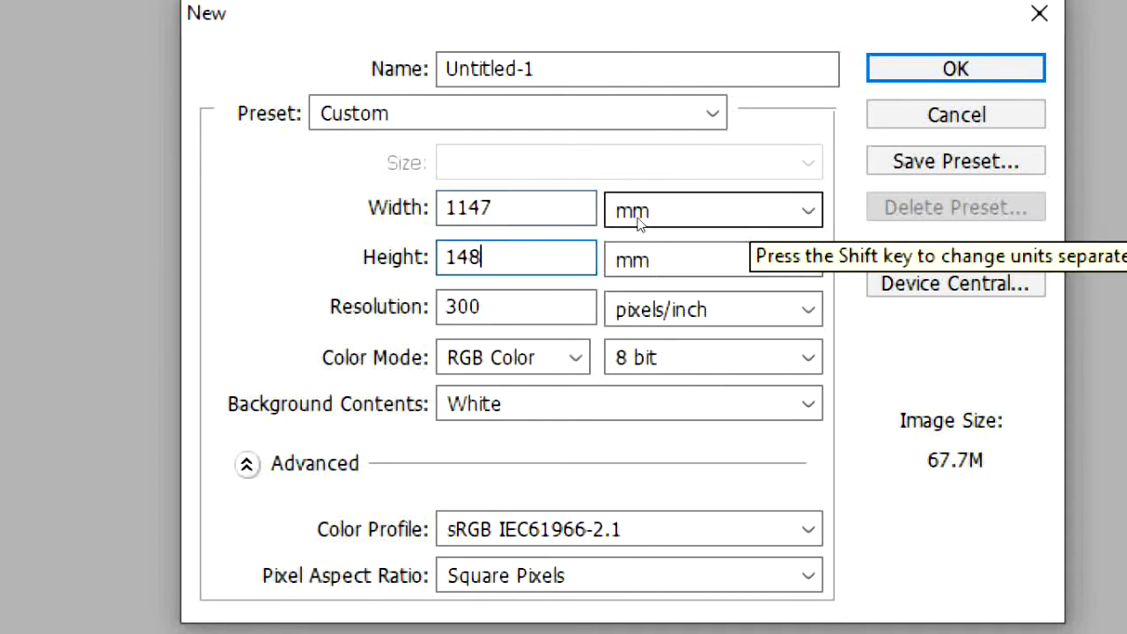
key(BackSpace)
key(BackSpace)
text(147)
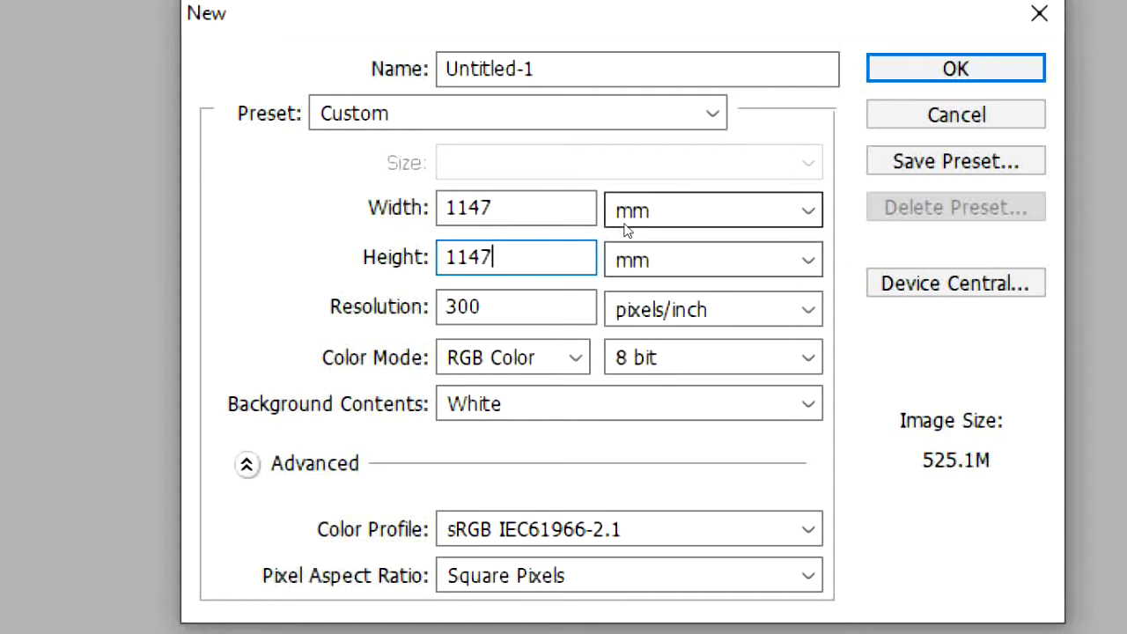
click(655, 215)
click(655, 241)
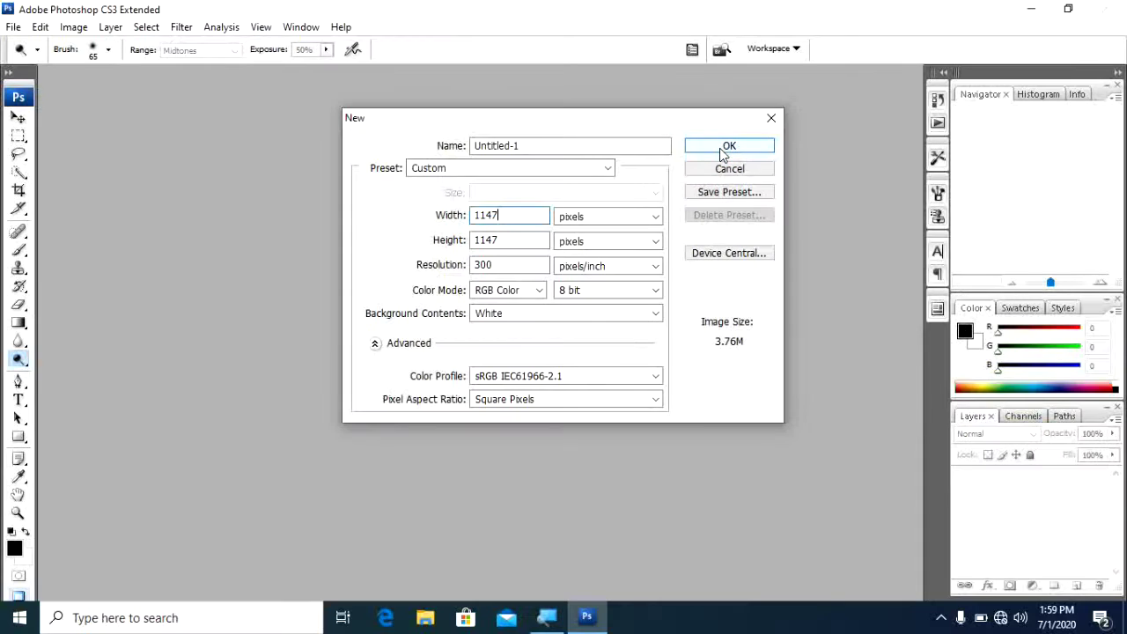
click(719, 148)
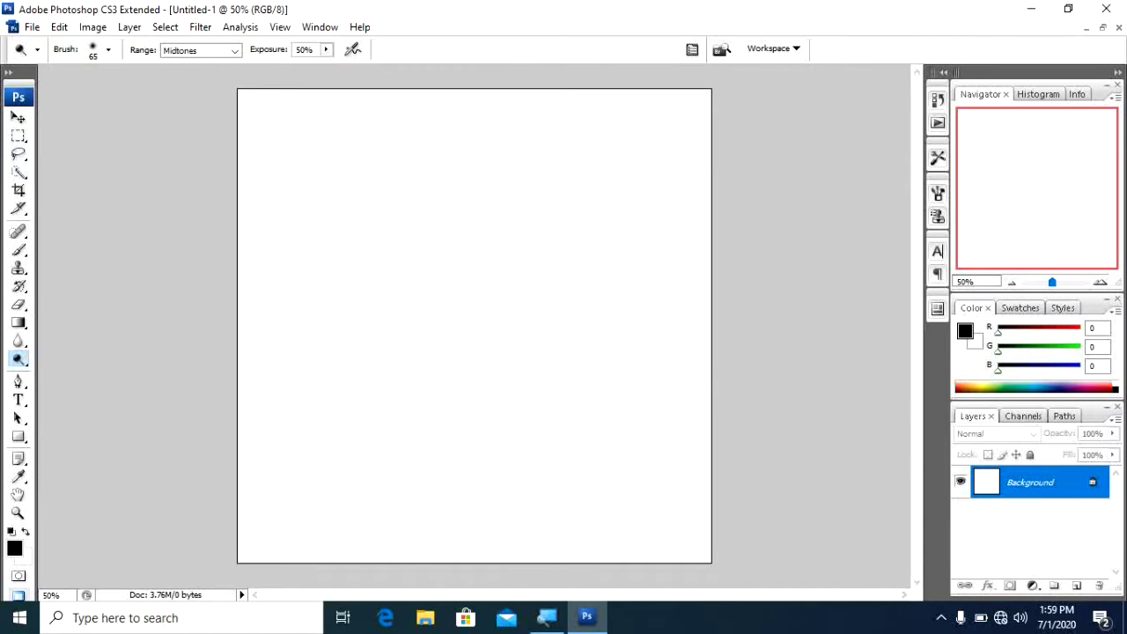
Step: Show the rulers and add a vertical guide at 50% of the canvas width
click(280, 27)
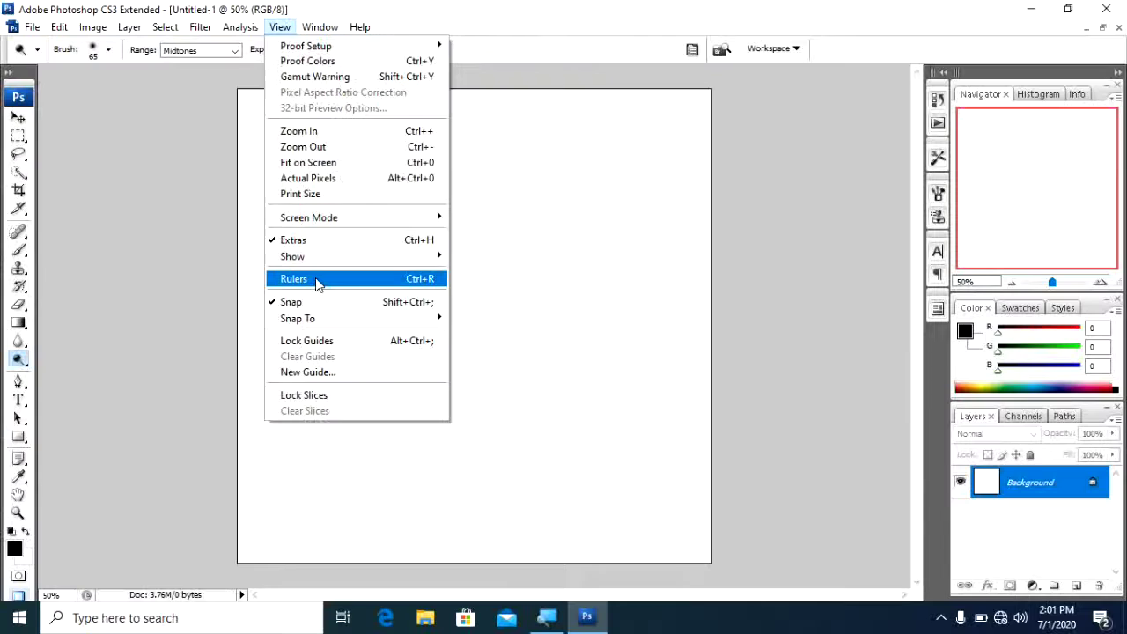
click(326, 370)
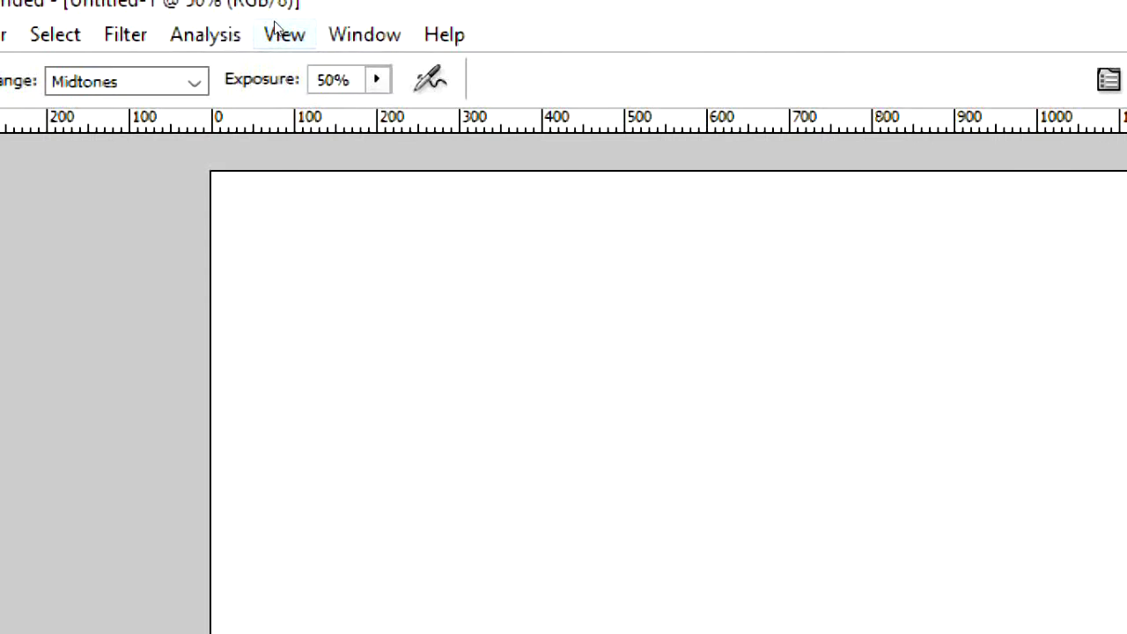
click(280, 33)
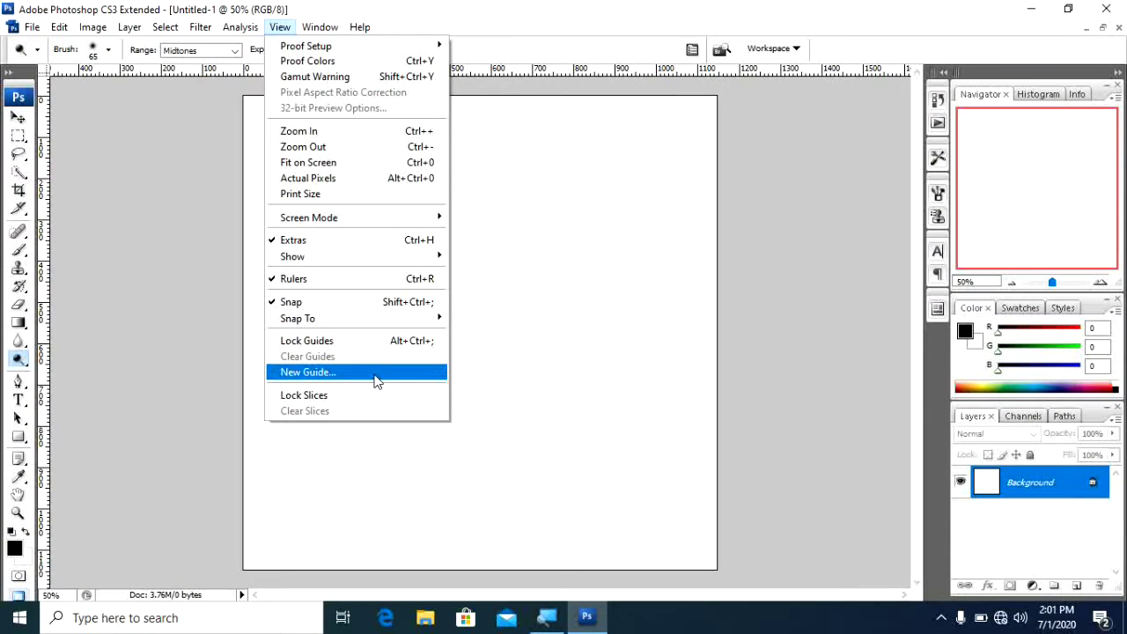
click(376, 381)
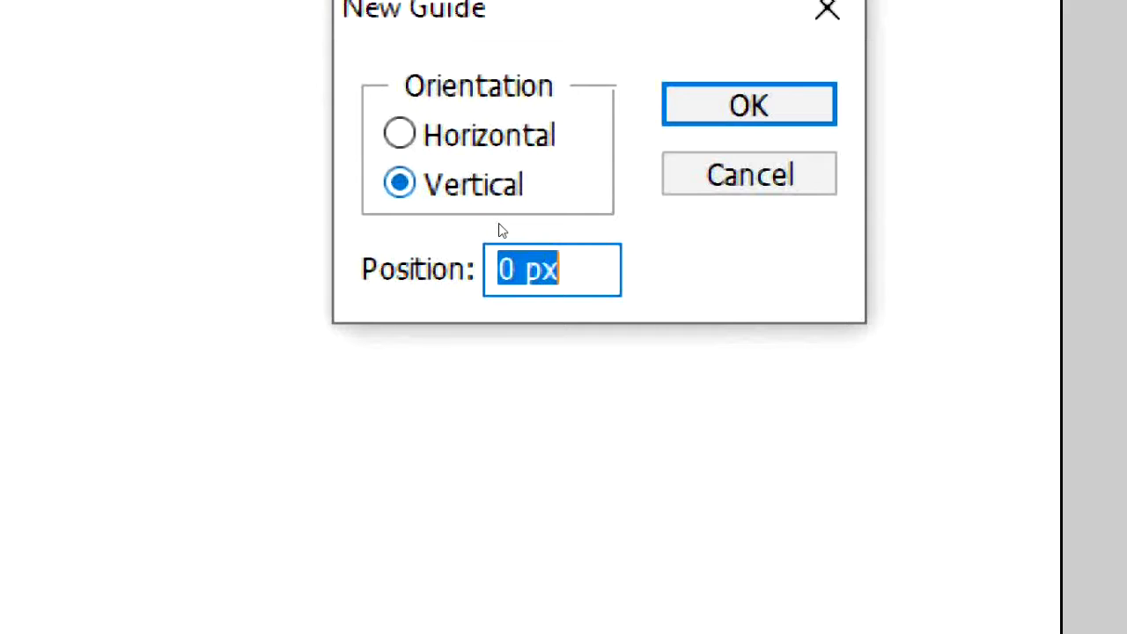
key(BackSpace)
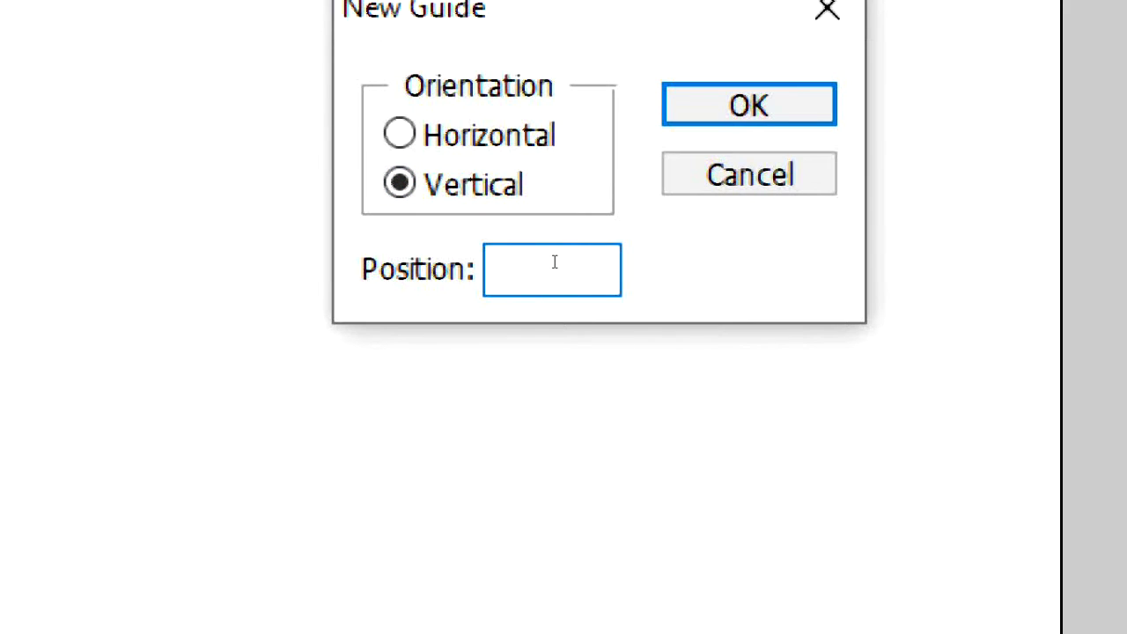
text(5)
text(9)
key(BackSpace)
text(0%)
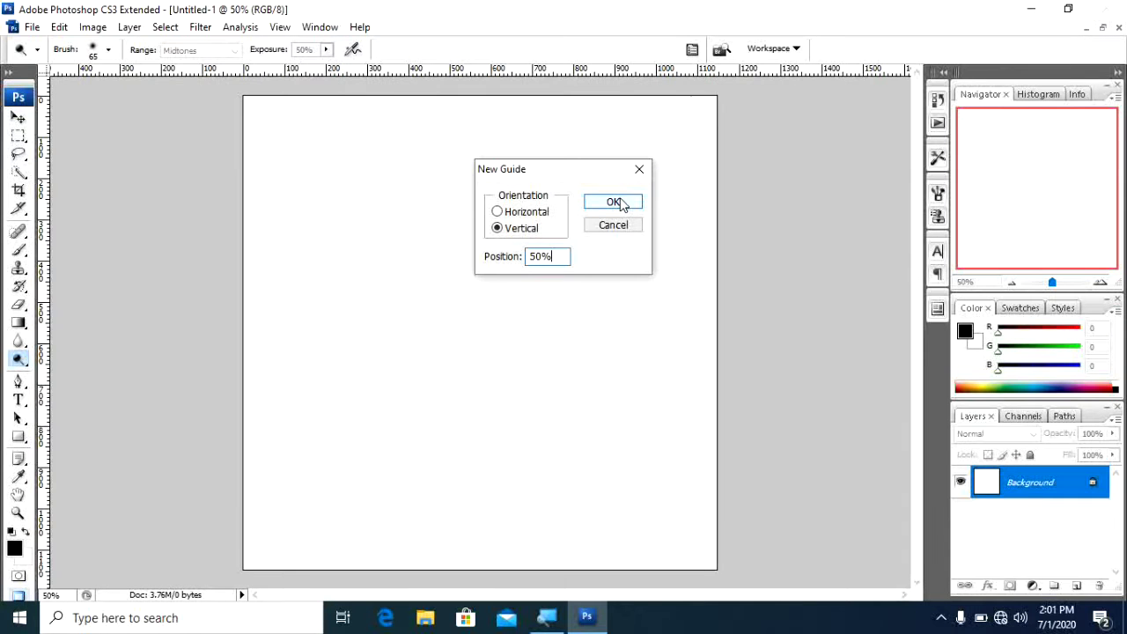
click(614, 203)
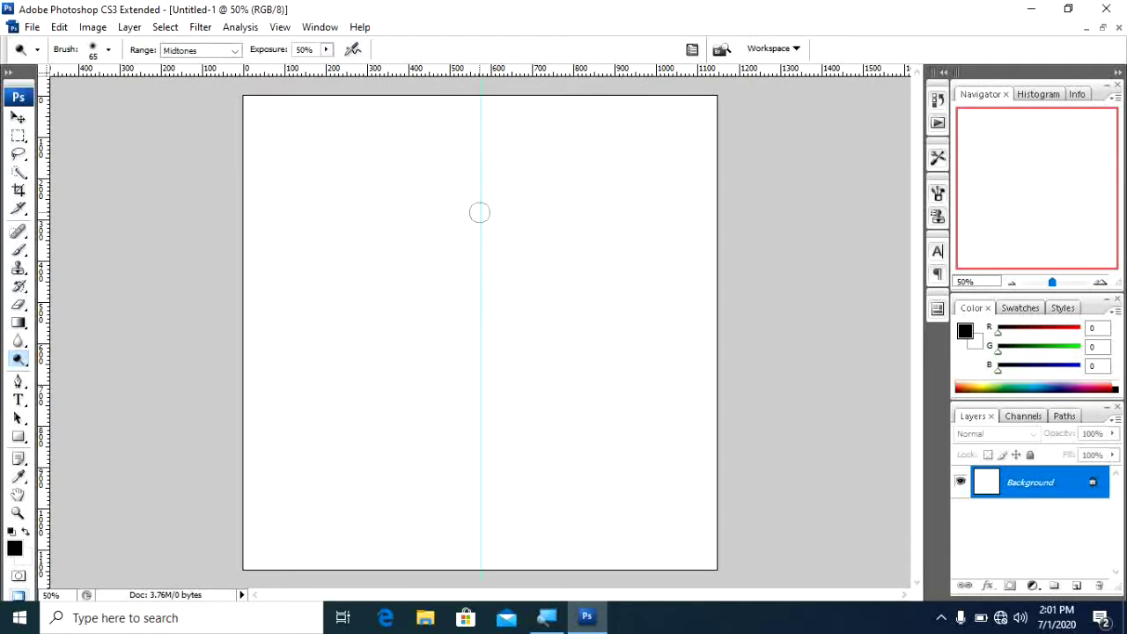
Step: Add a horizontal guide at 50% of the canvas height
click(283, 27)
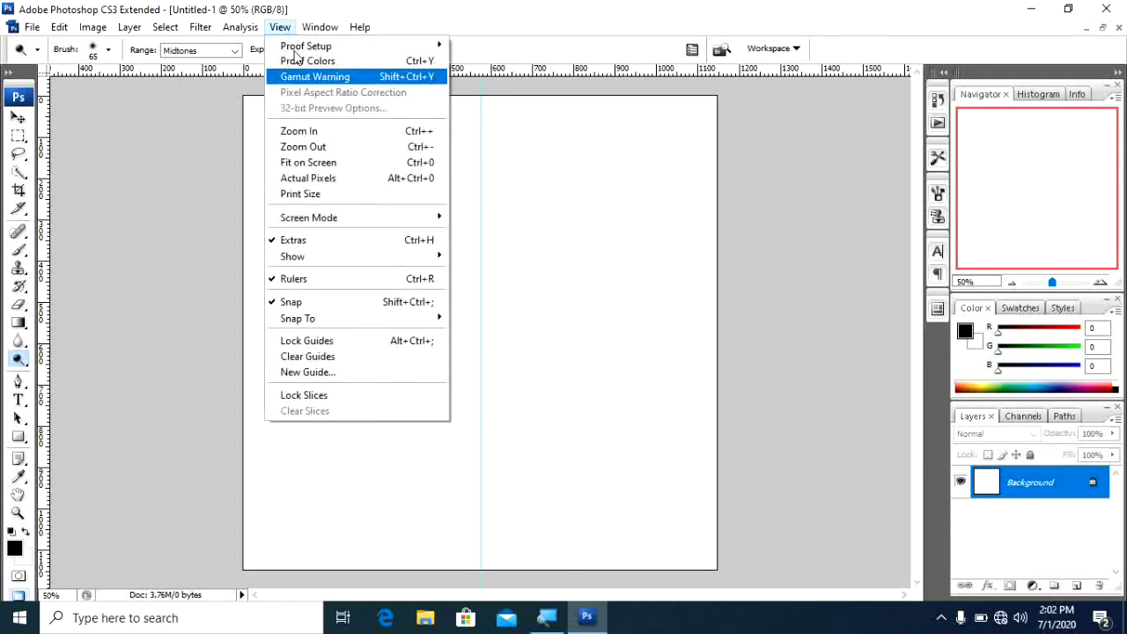
click(327, 372)
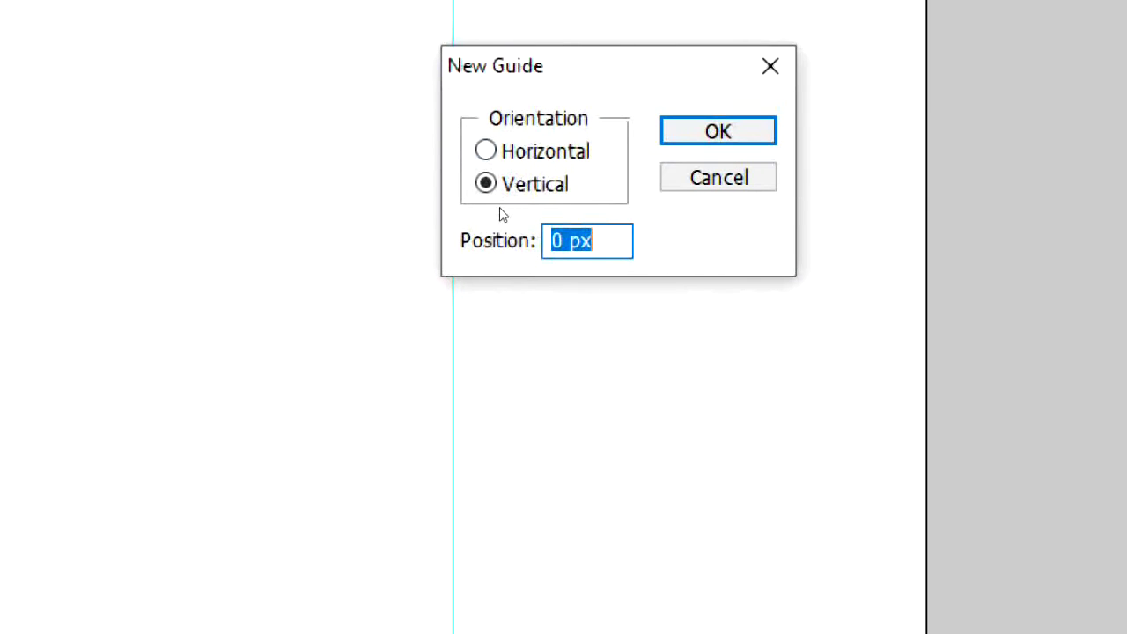
key(Right)
key(alt+h)
click(560, 253)
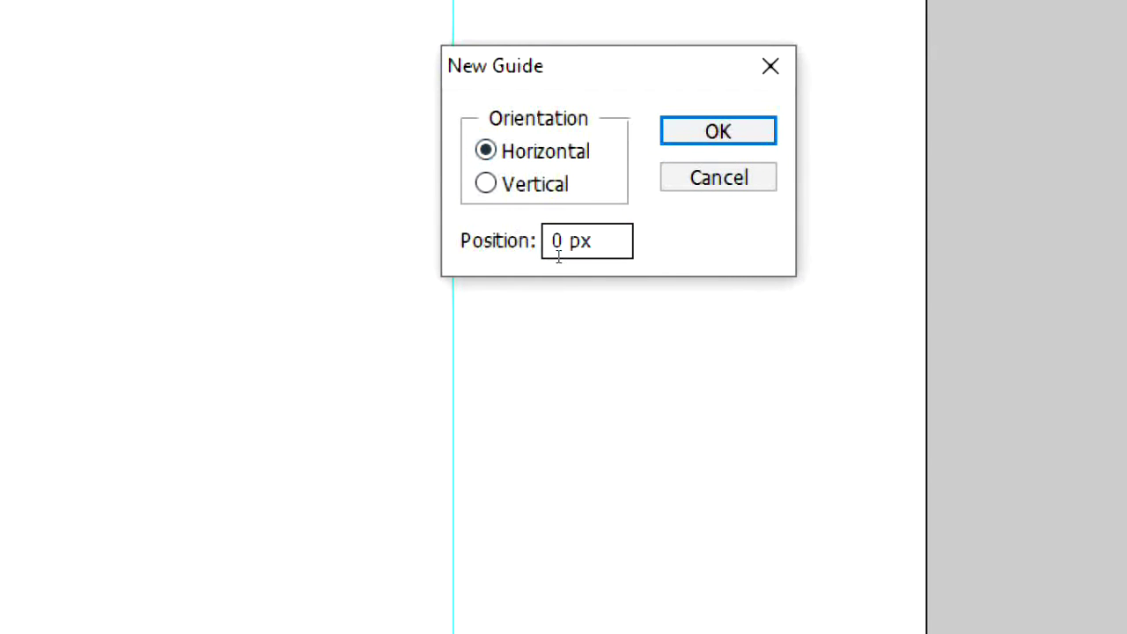
key(BackSpace)
key(BackSpace)
key(BackSpace)
key(BackSpace)
text(50%)
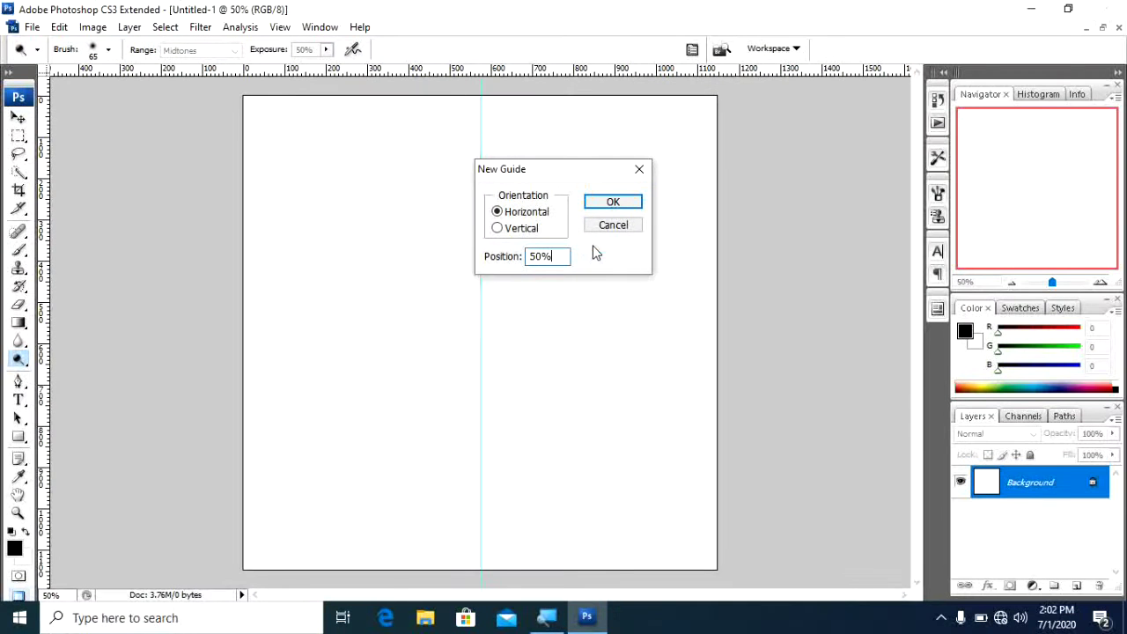
click(613, 205)
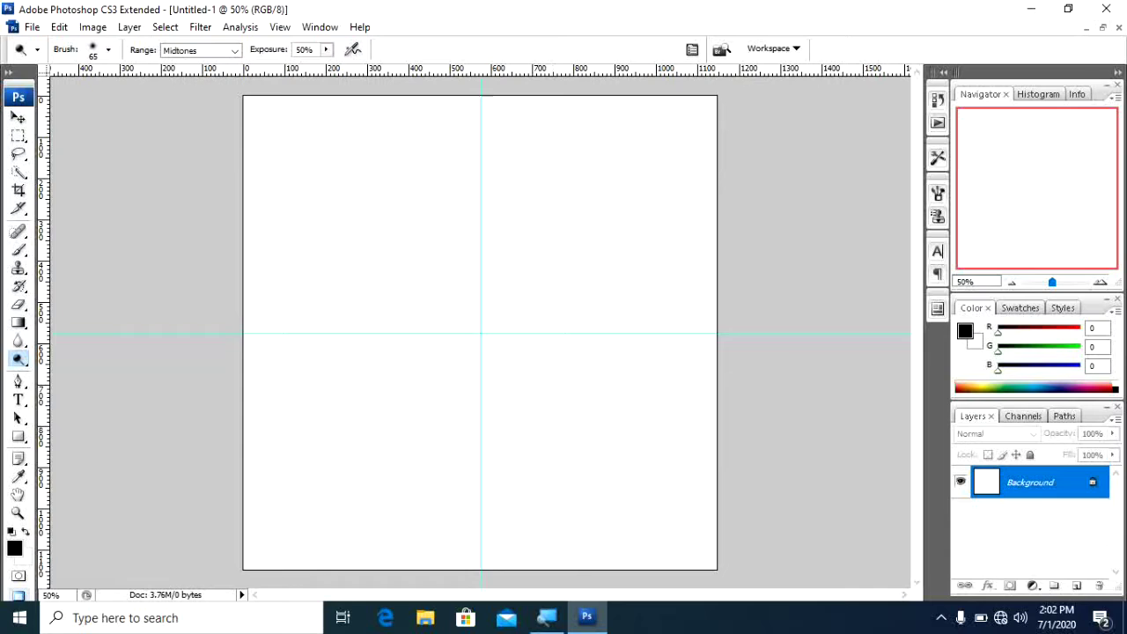
Step: Add a vertical guide at the 1% position, near the canvas's left edge
click(285, 29)
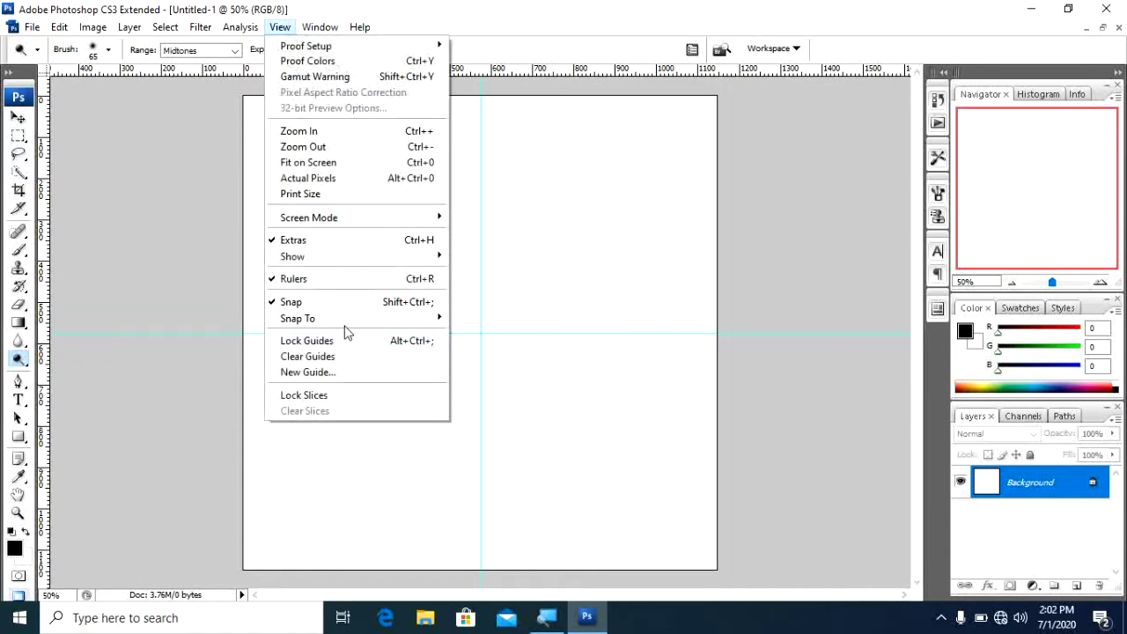
click(338, 372)
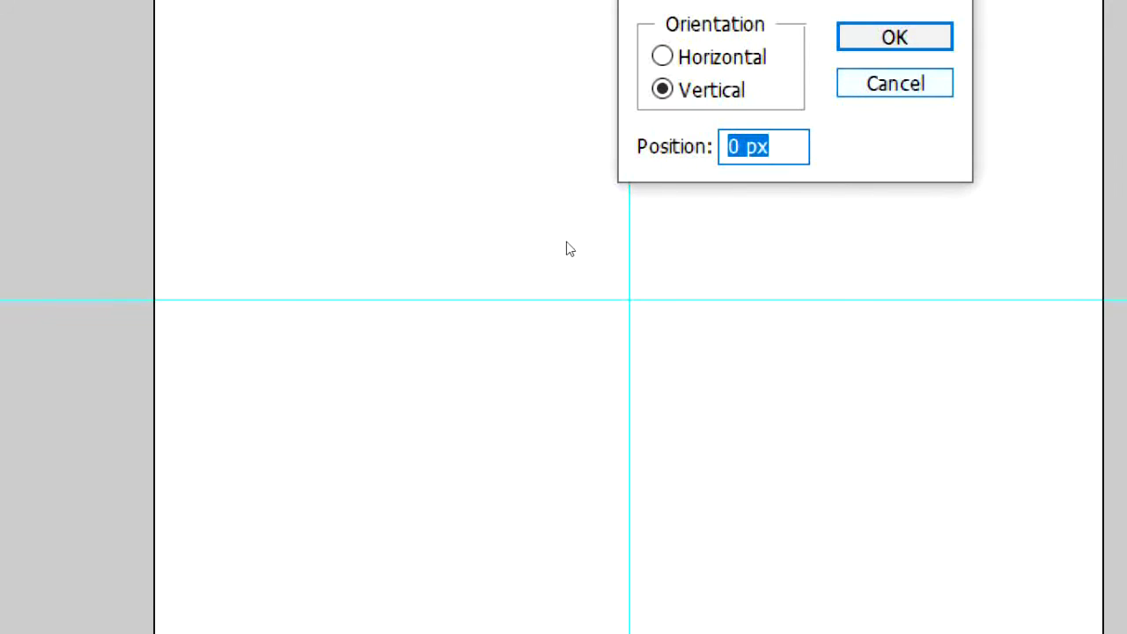
key(BackSpace)
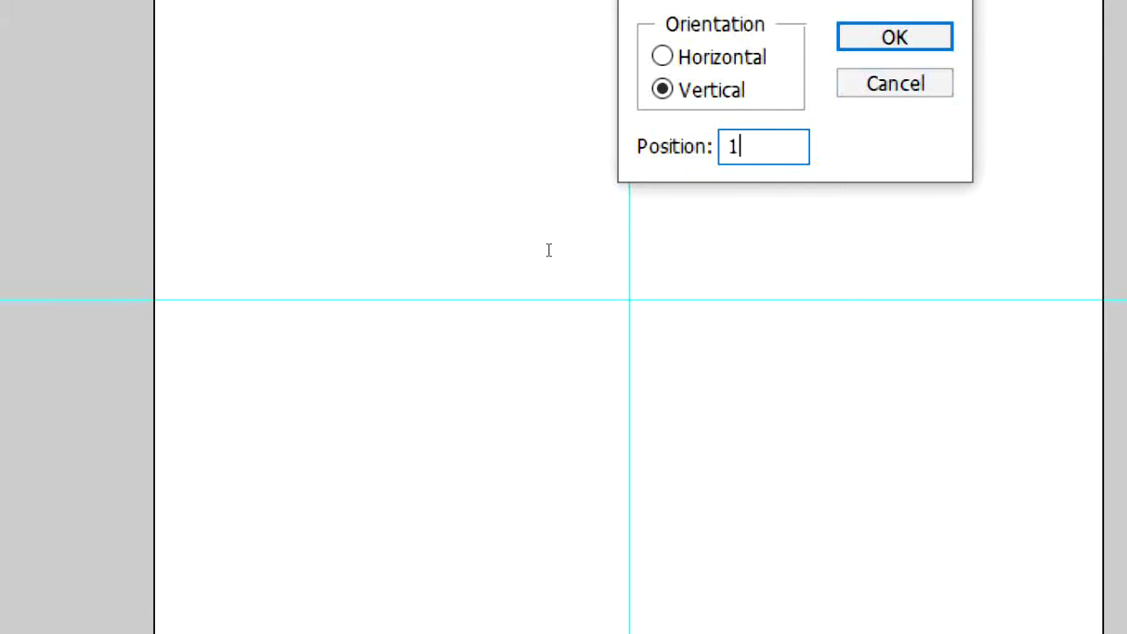
text(1%)
key(Return)
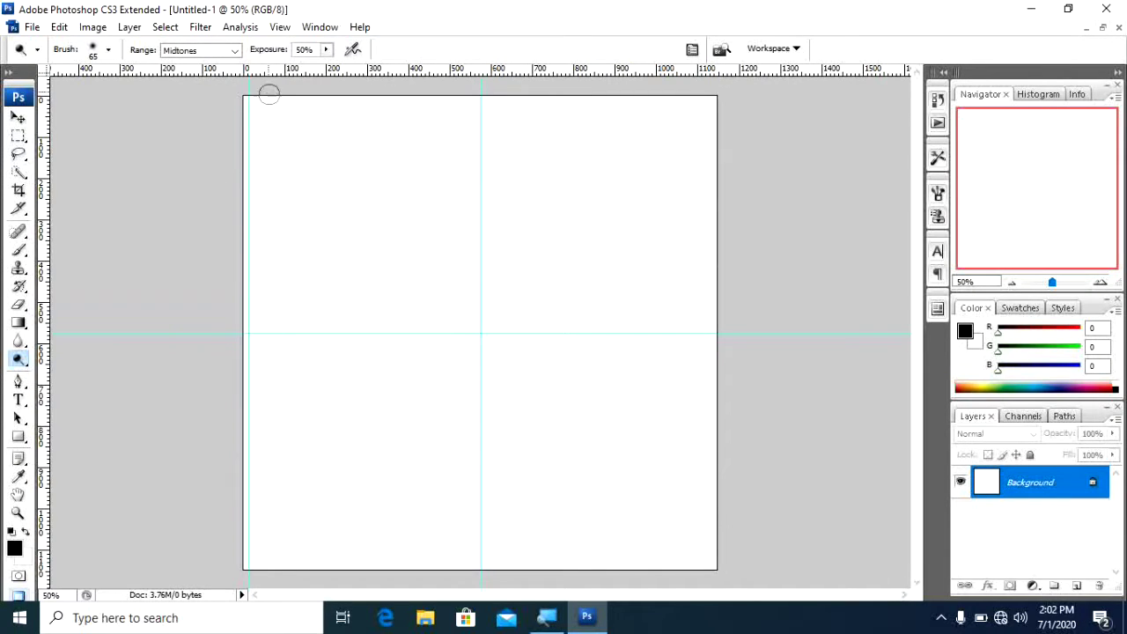
Step: Add a horizontal guide at the 1% position, near the canvas's top edge
click(288, 28)
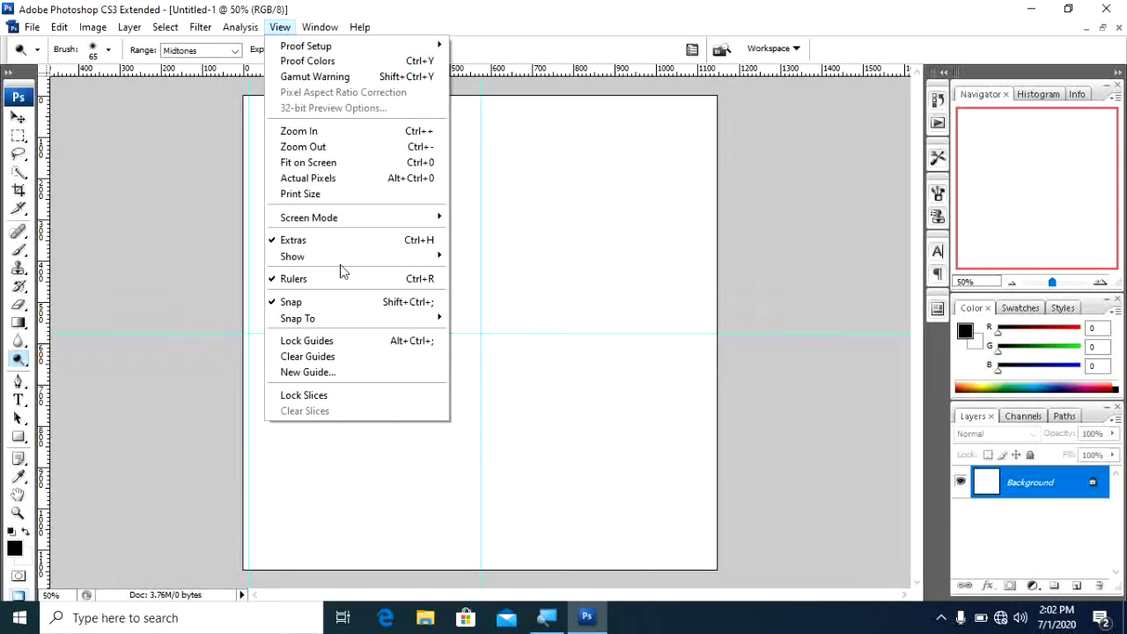
click(317, 374)
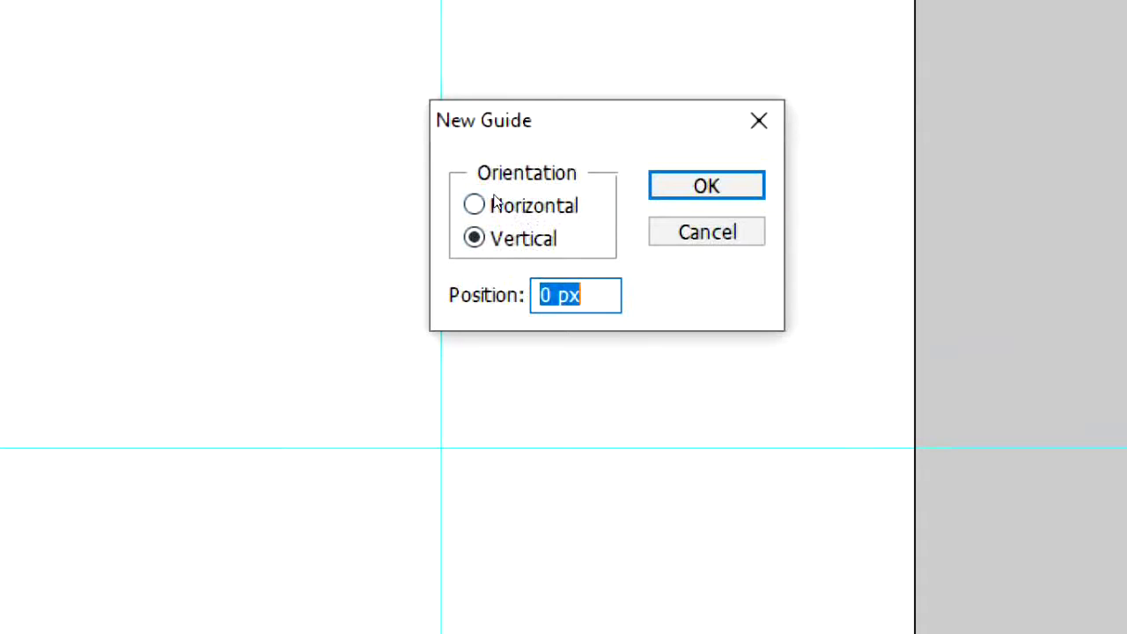
click(498, 215)
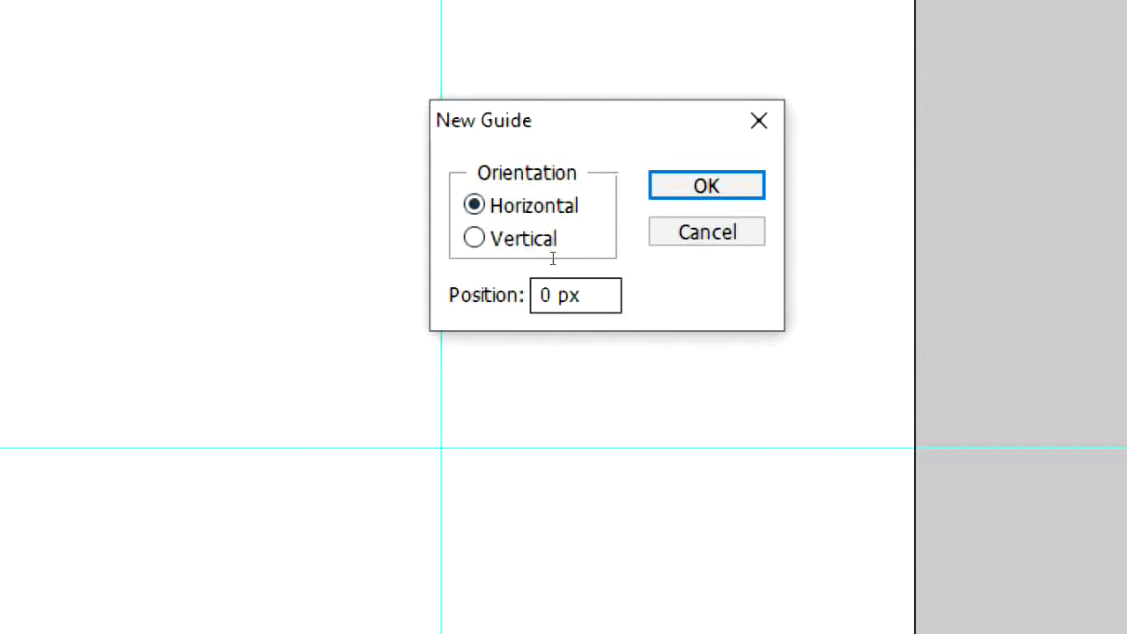
key(BackSpace)
key(BackSpace)
key(BackSpace)
key(BackSpace)
text(1%)
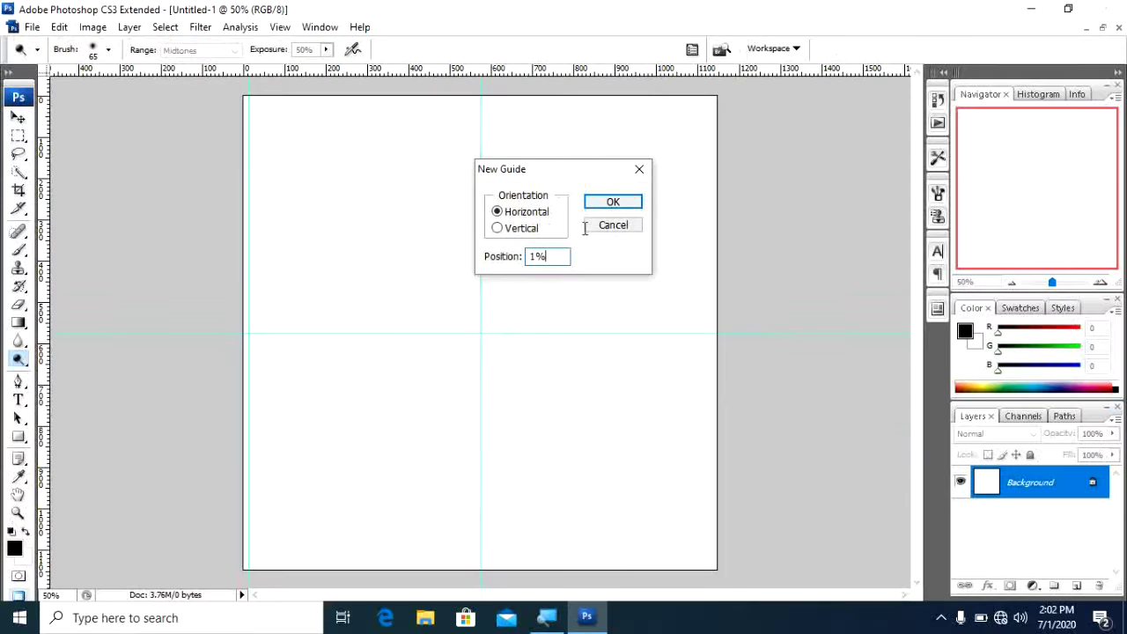
click(631, 202)
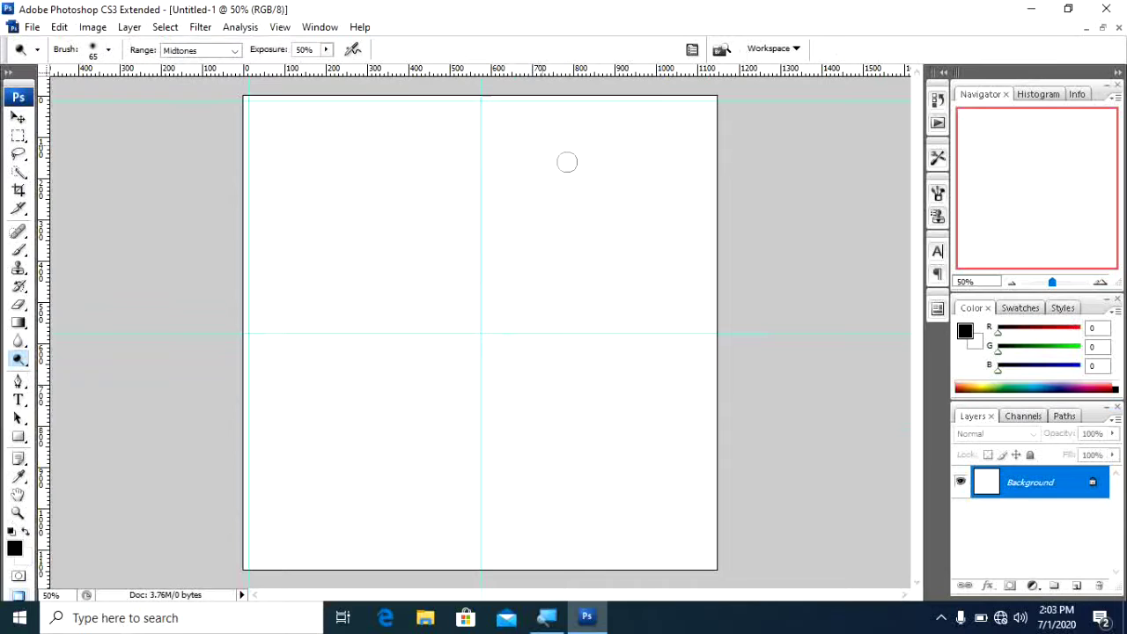
Step: Add a vertical guide at the 99% position, near the canvas's right edge
click(279, 29)
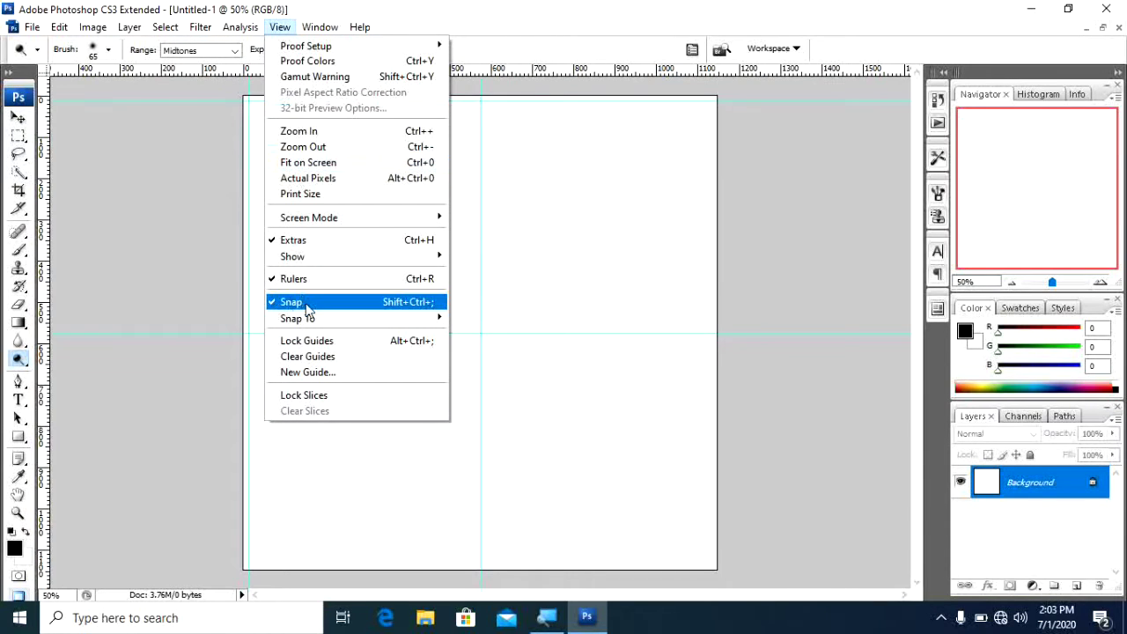
click(317, 371)
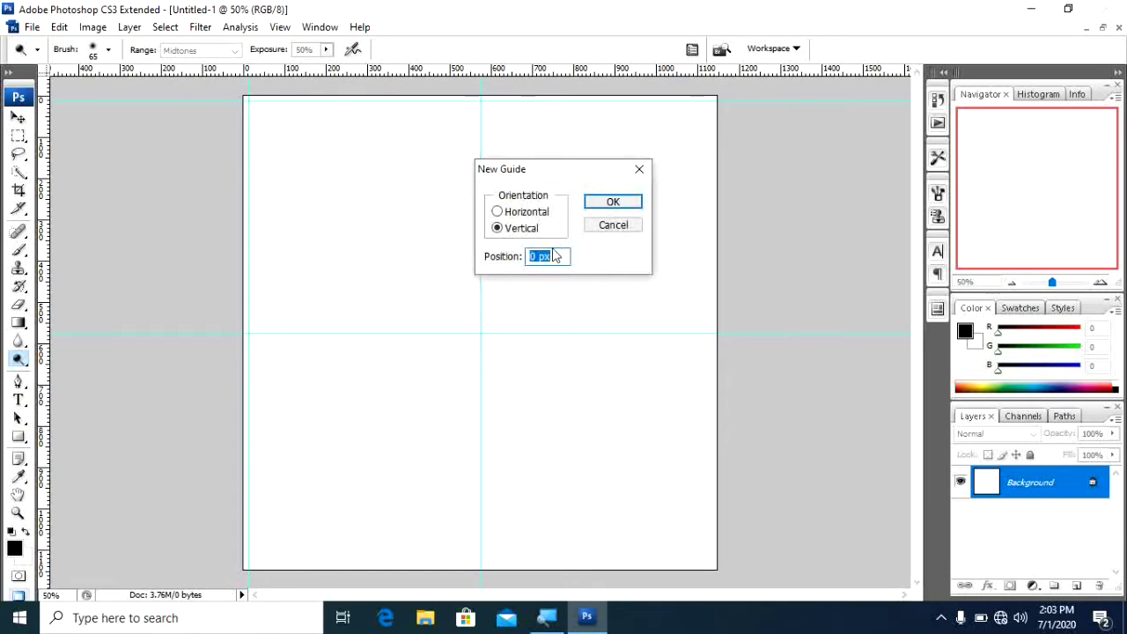
key(BackSpace)
text(99)
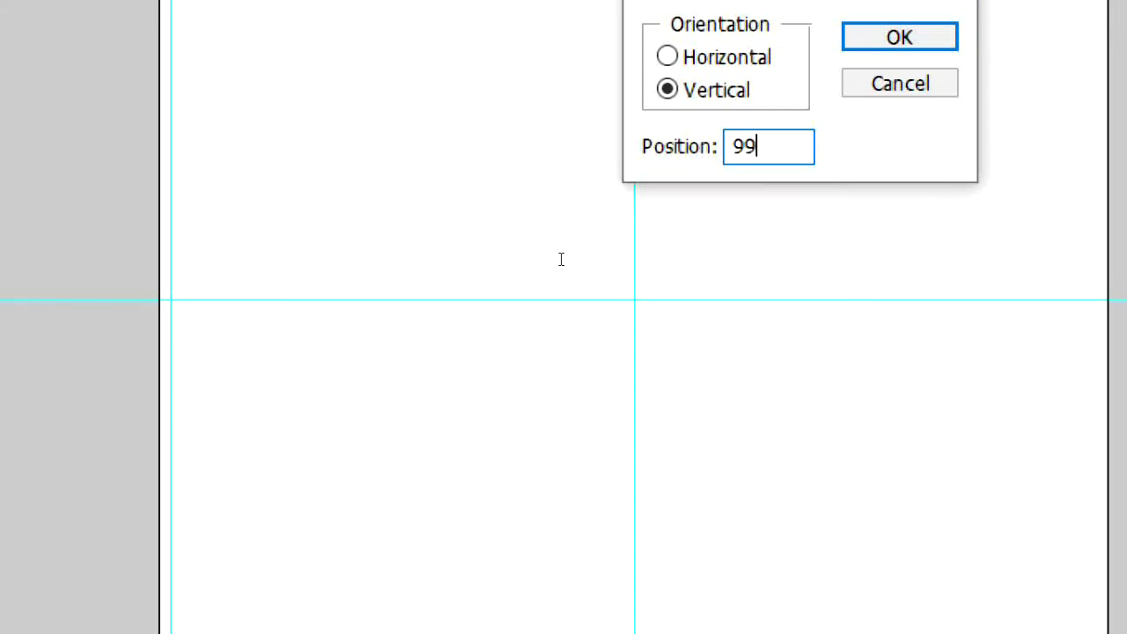
text(%)
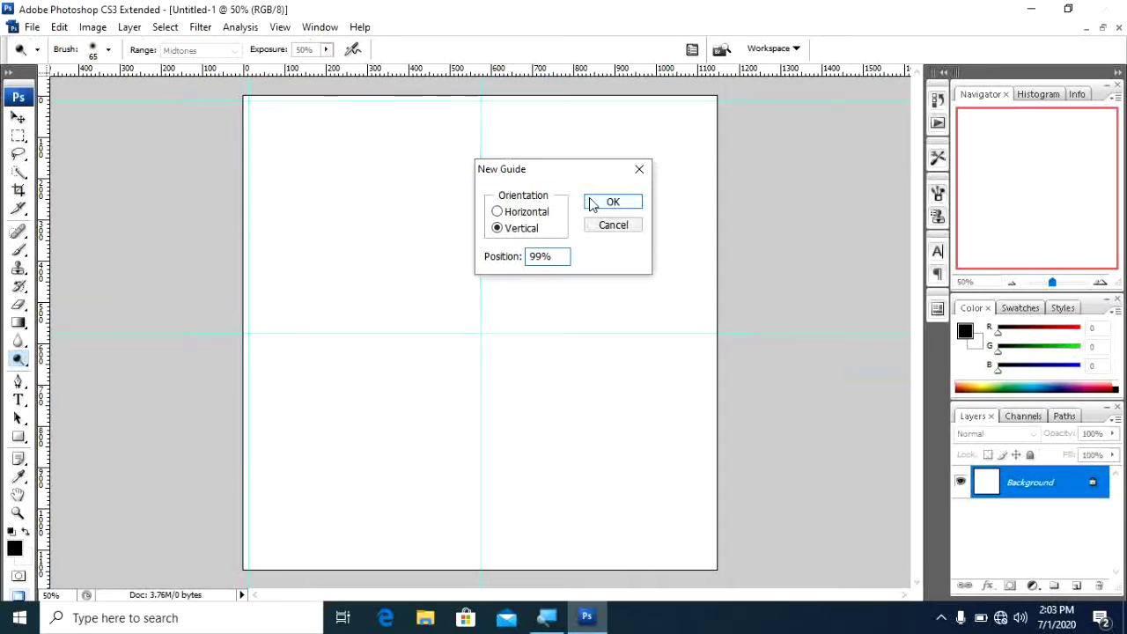
click(899, 37)
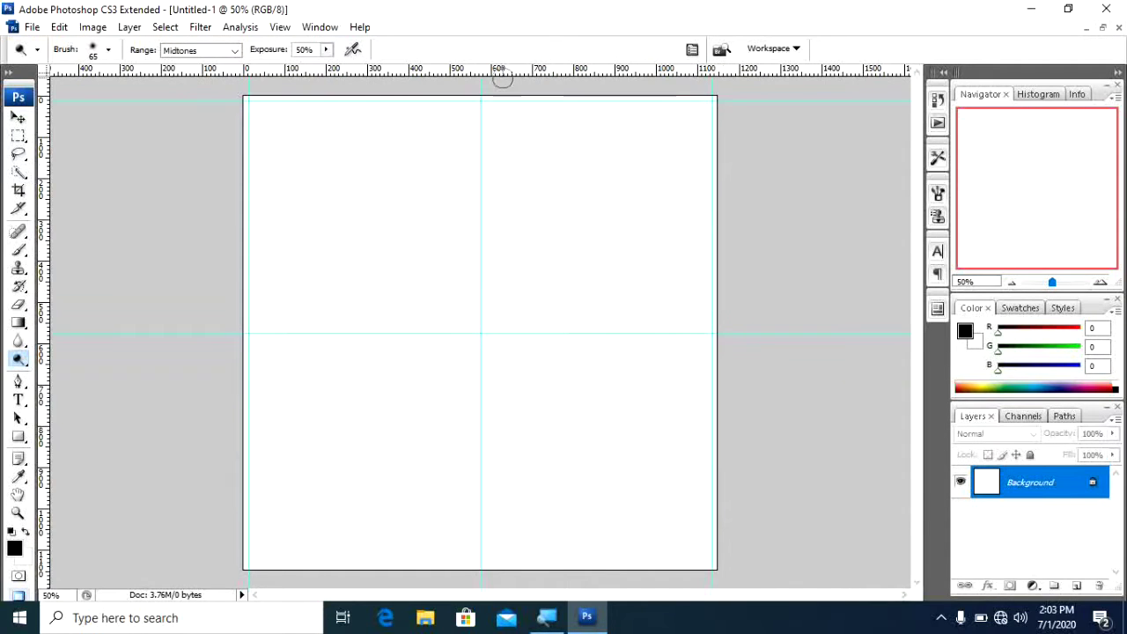
Step: Add a horizontal guide at the 99% position, near the canvas's bottom edge
click(280, 27)
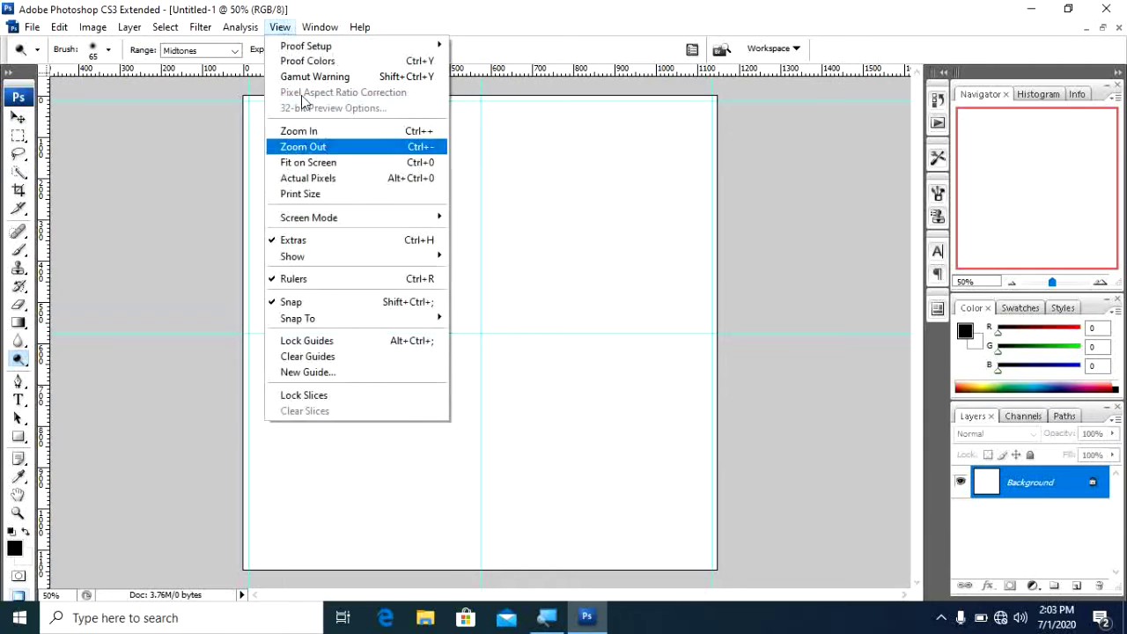
click(326, 373)
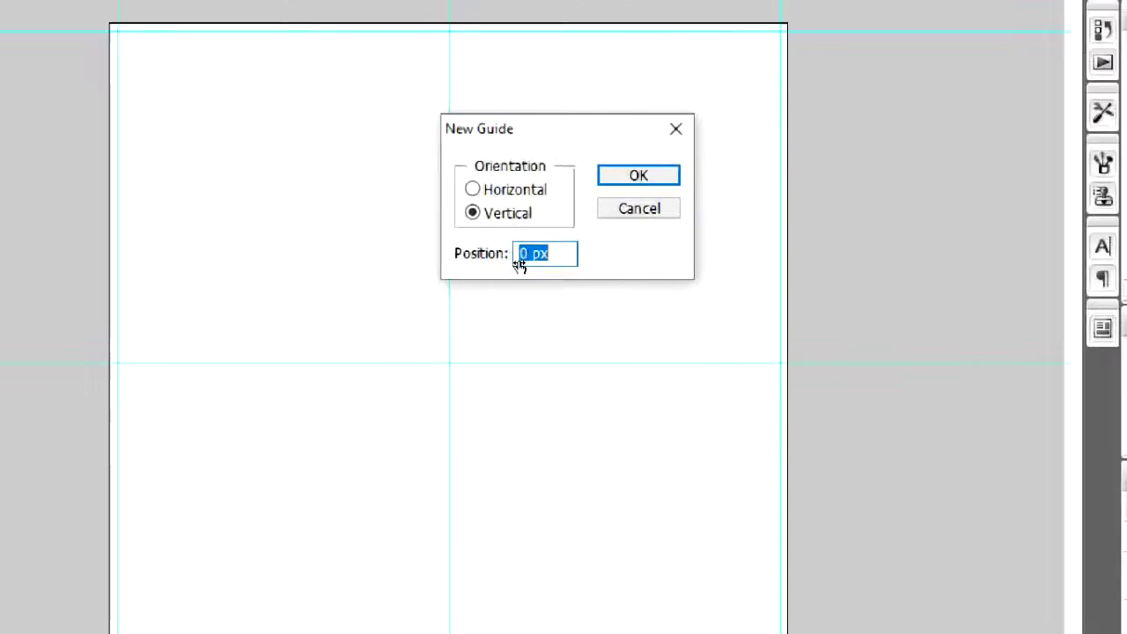
text(99%)
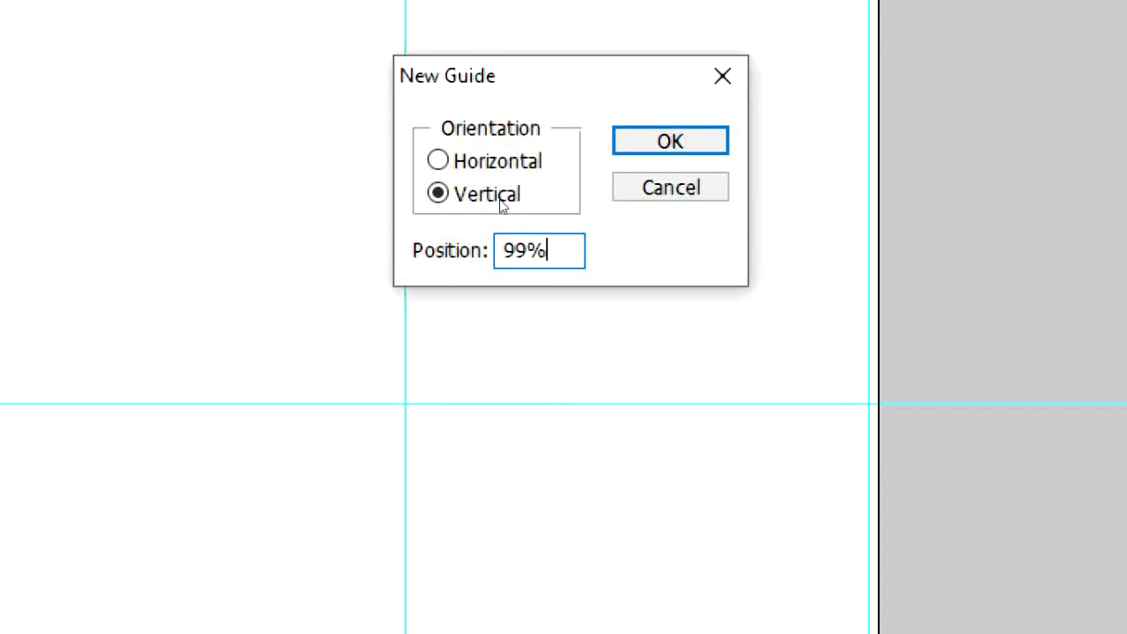
key(alt+h)
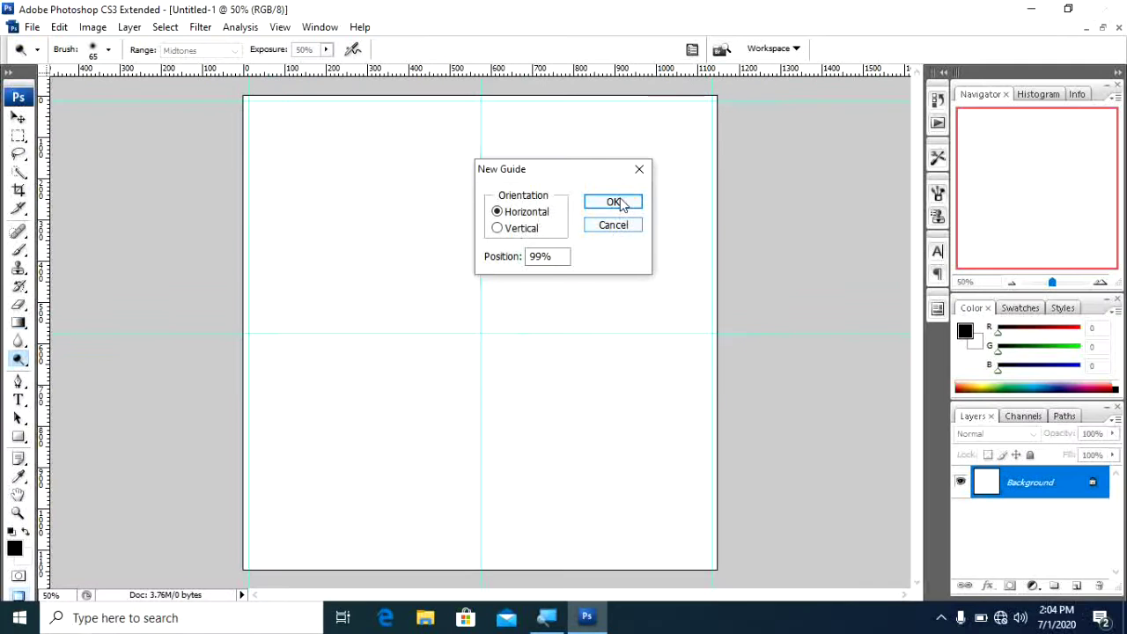
click(615, 202)
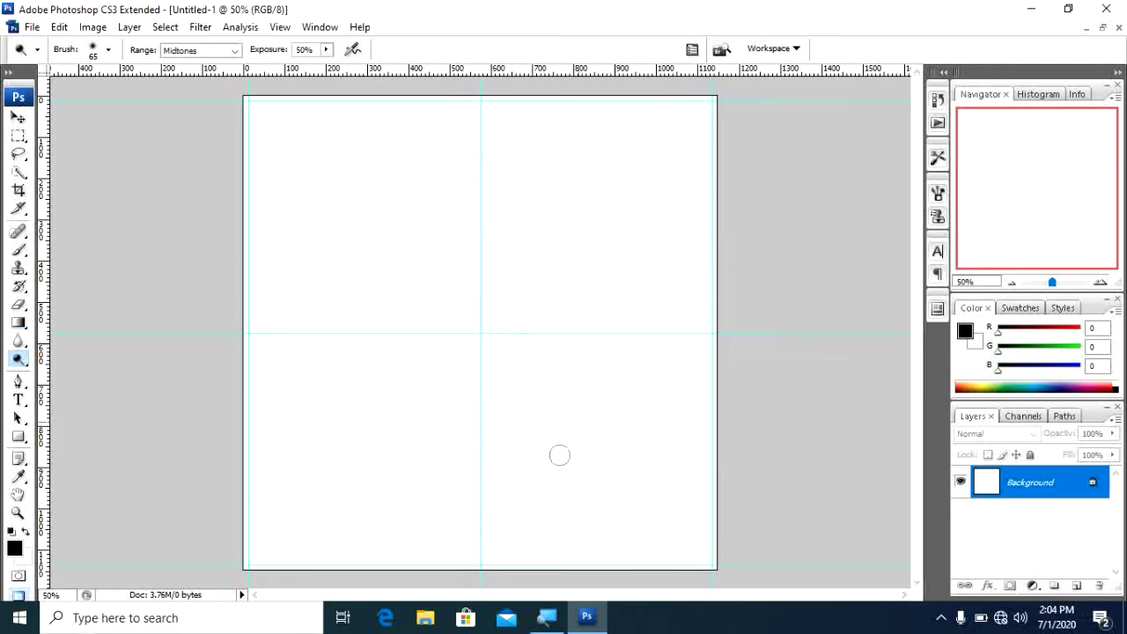
Step: Draw a circle shape with the Ellipse tool, centred on the middle guides' intersection and reaching the four margin guides
click(12, 441)
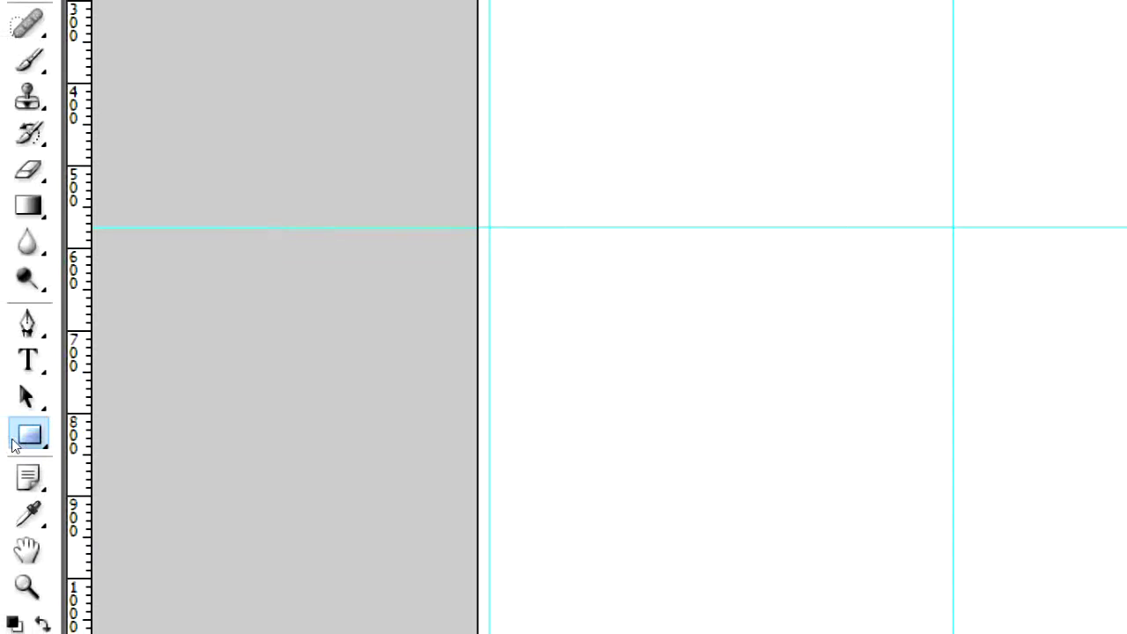
click(12, 445)
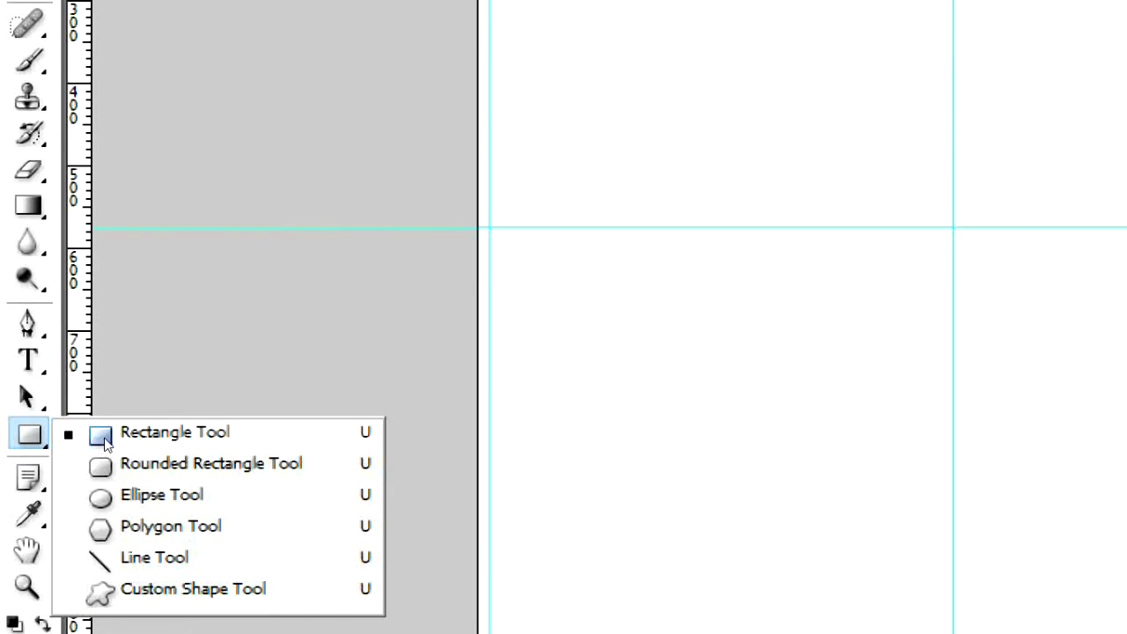
click(132, 494)
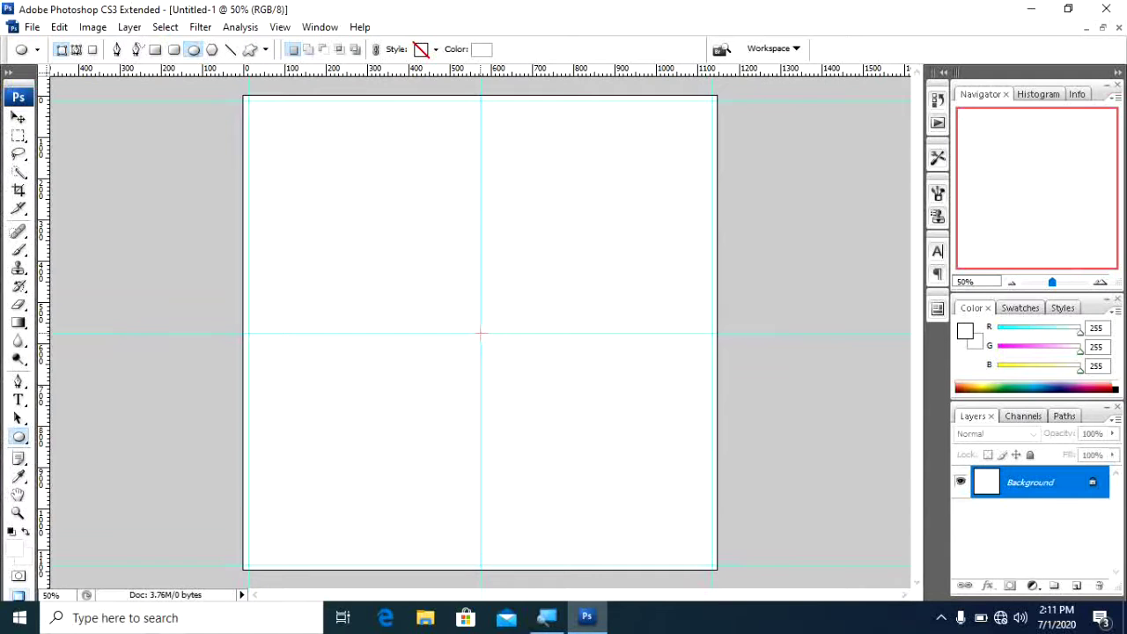
drag(481, 333, 713, 565)
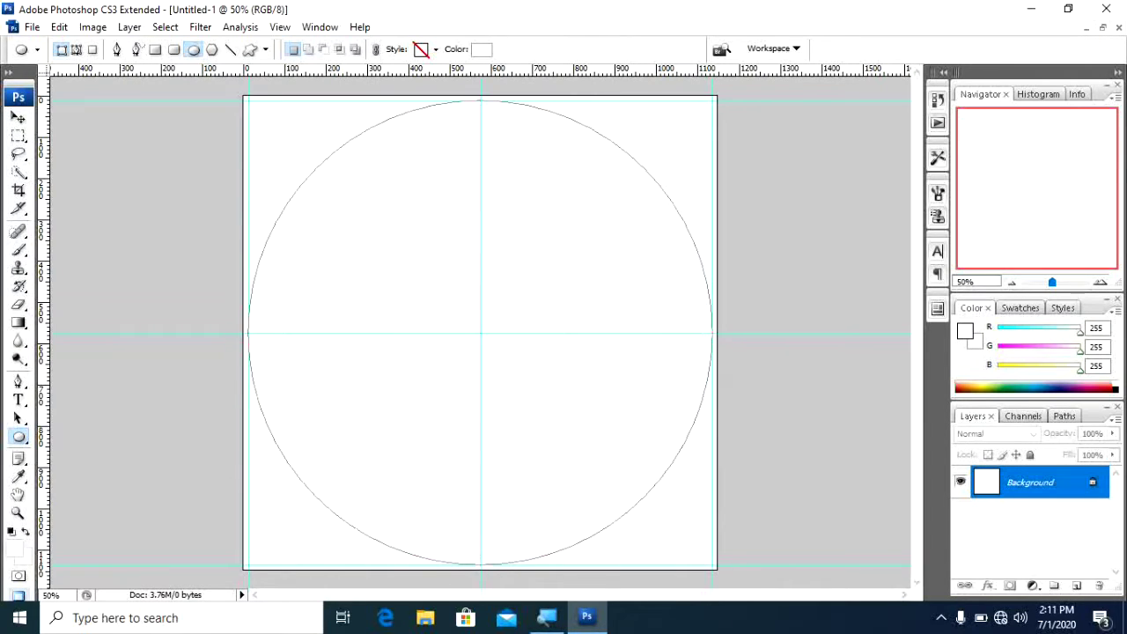
drag(712, 564, 713, 565)
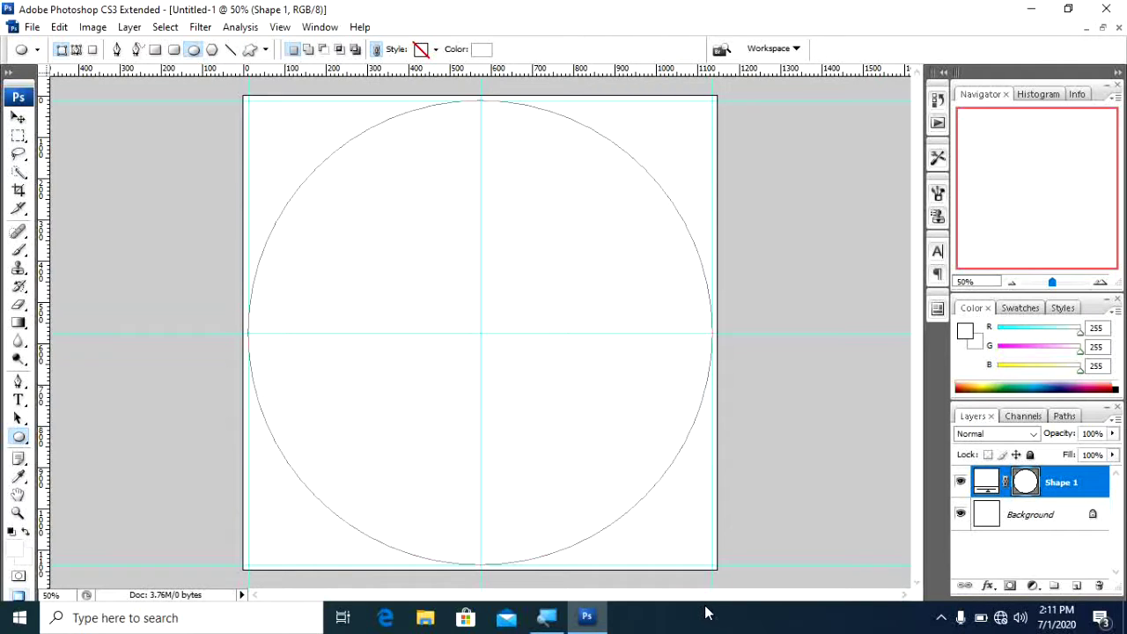
Step: Turn the circle's path into a selection and fill it with red (#fc0505) on a new layer
key(ctrl+Return)
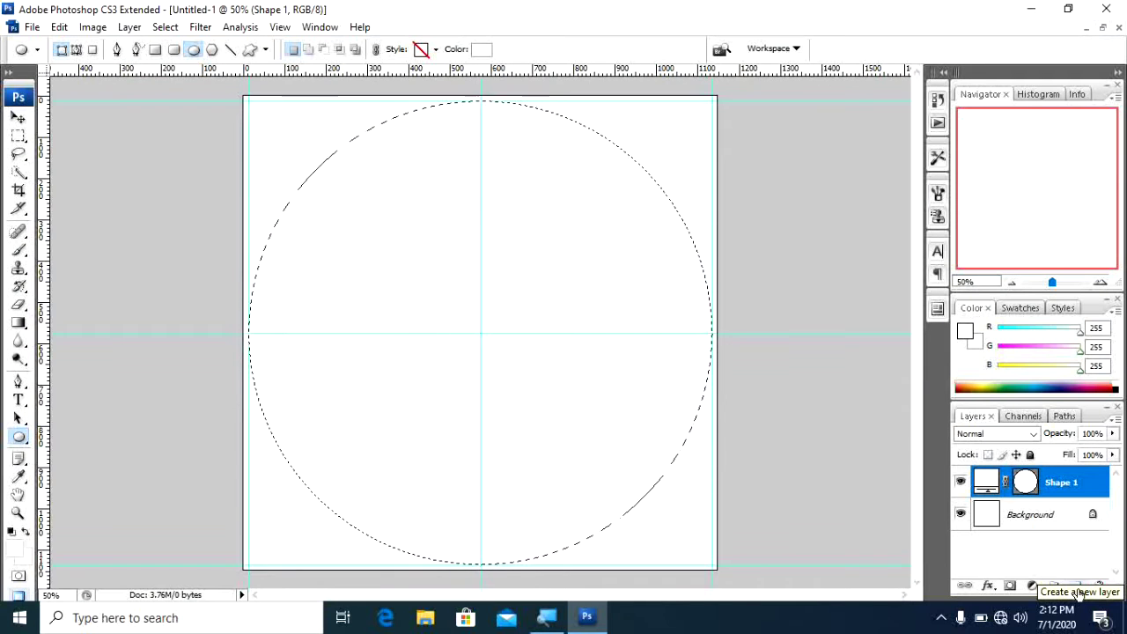
click(1077, 586)
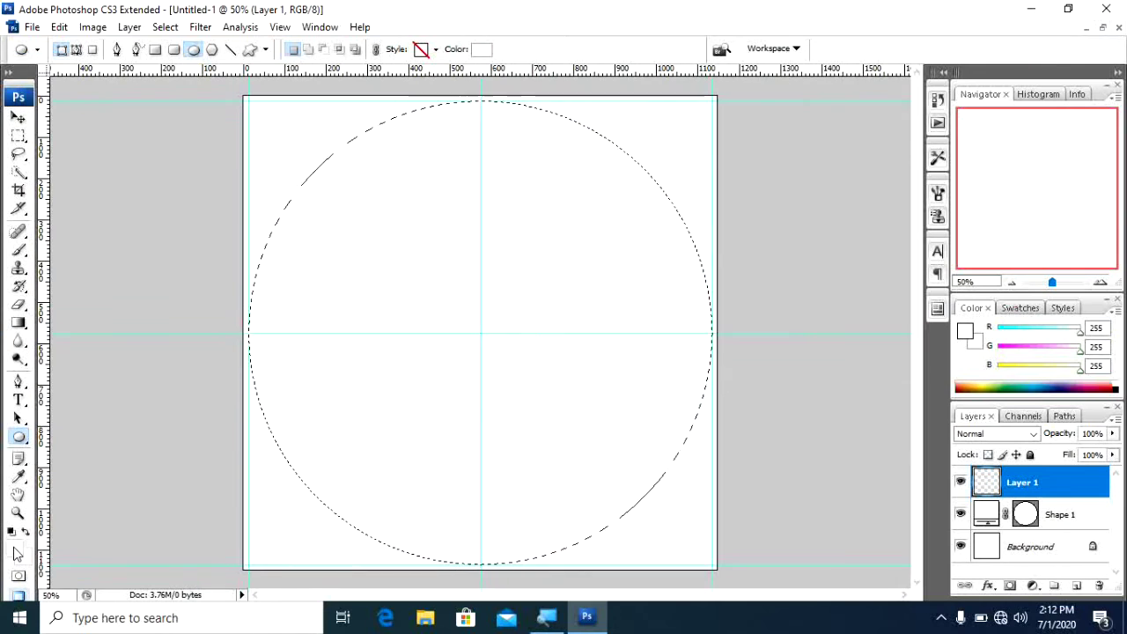
click(16, 553)
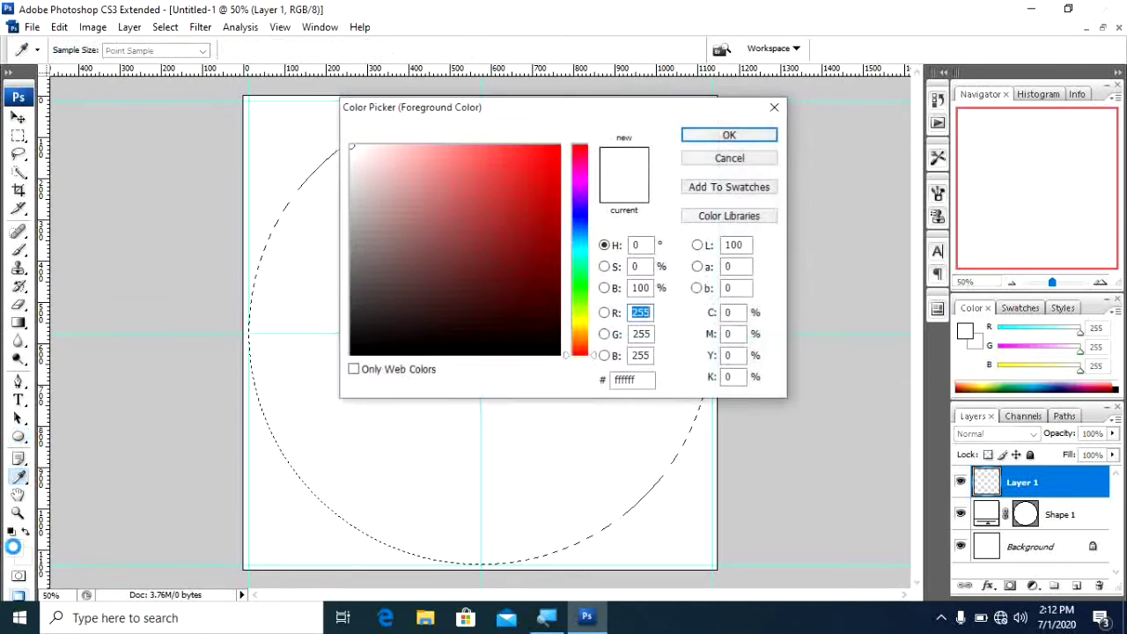
click(556, 148)
click(755, 134)
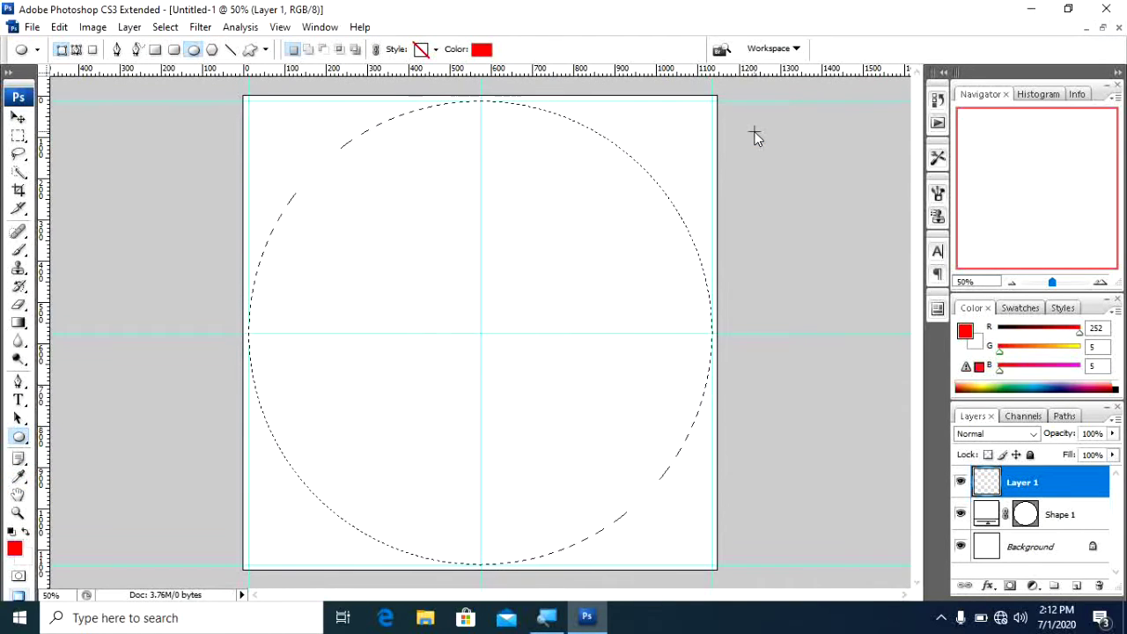
key(alt+BackSpace)
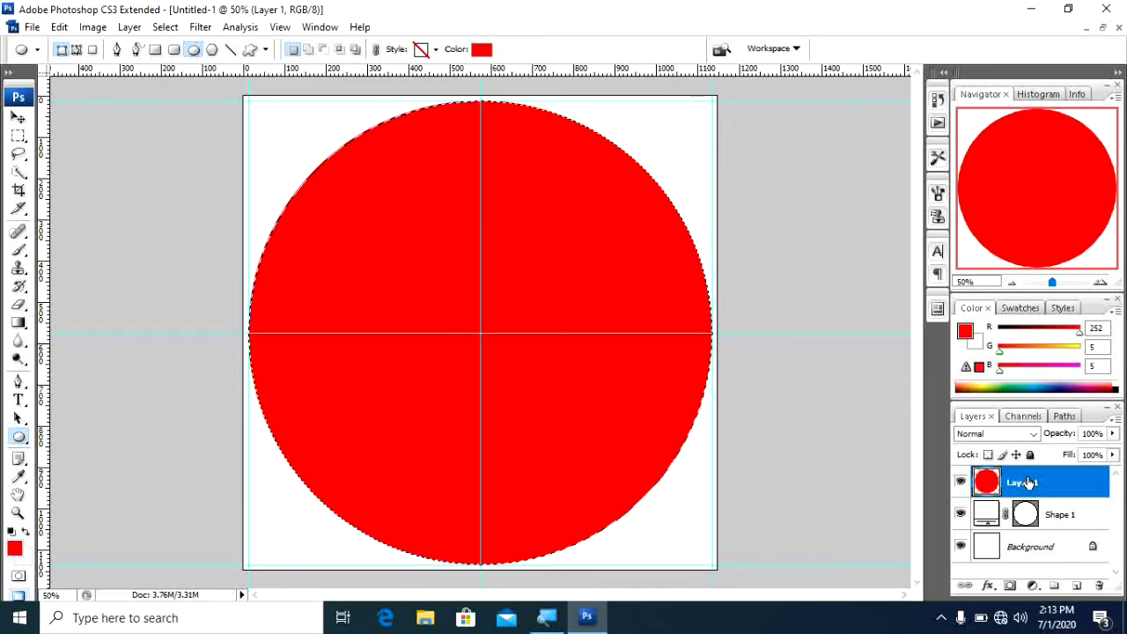
Step: Duplicate the red circle layer and scale the copy proportionally about its centre to 14.4%
key(ctrl+j)
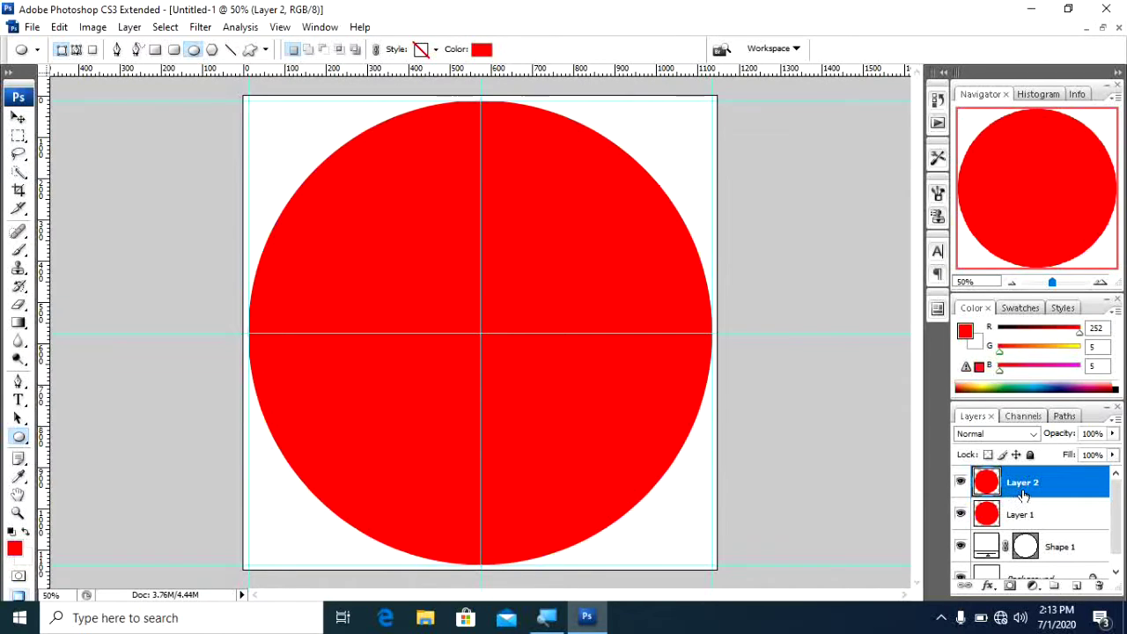
key(ctrl+t)
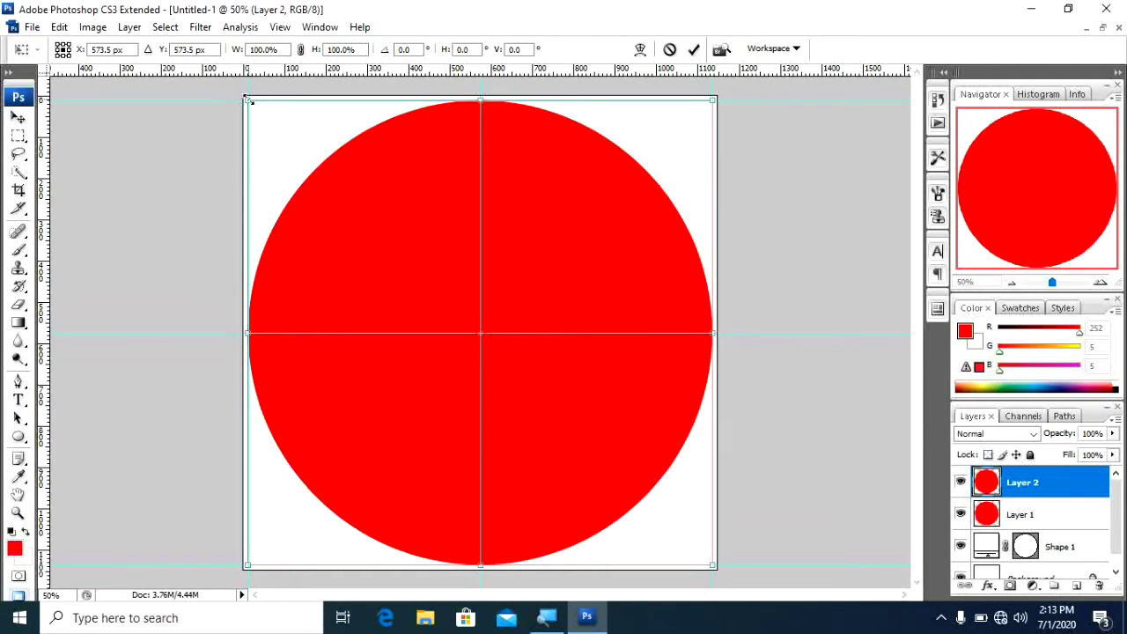
drag(250, 102, 447, 299)
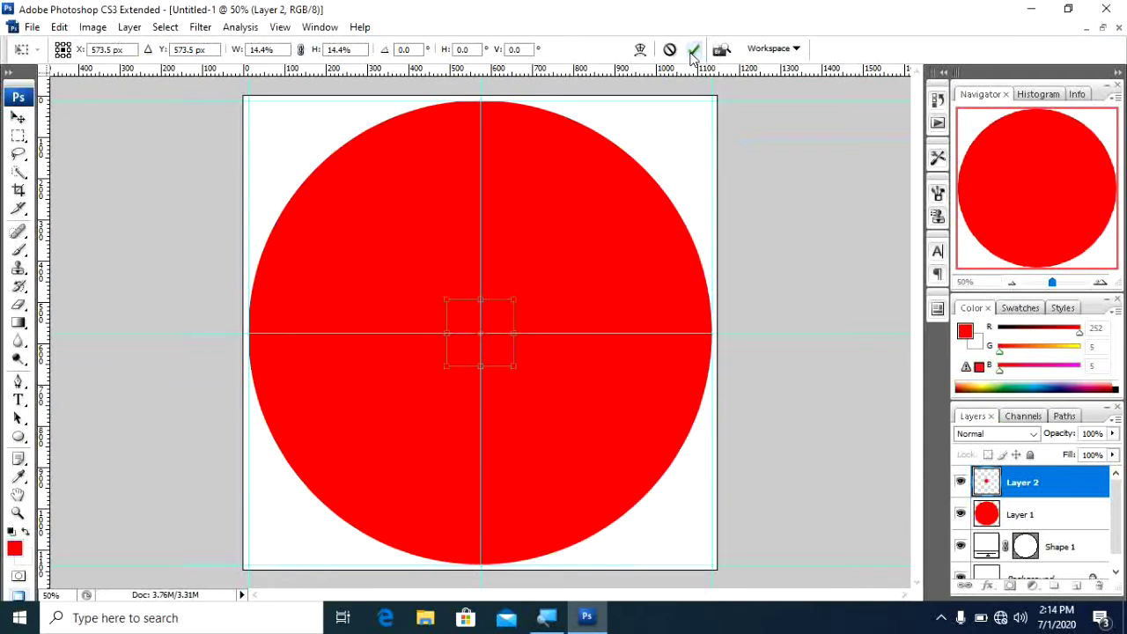
click(694, 50)
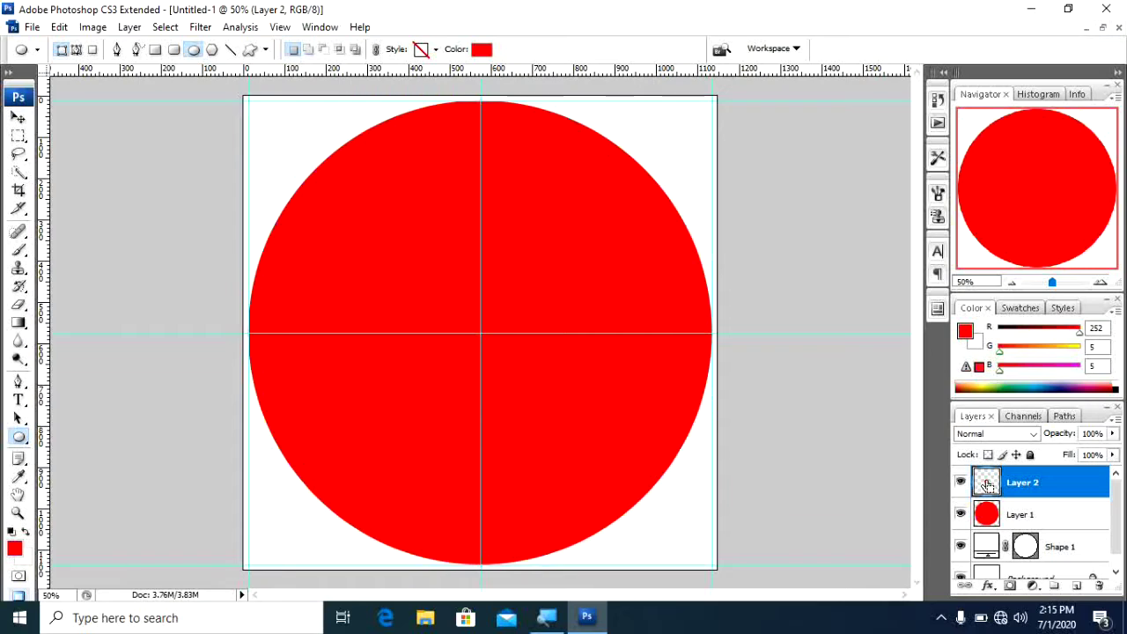
Step: Select the small centre circle's pixels on Layer 2, fill them with green (#03dc40) and deselect
ctrl+click(986, 484)
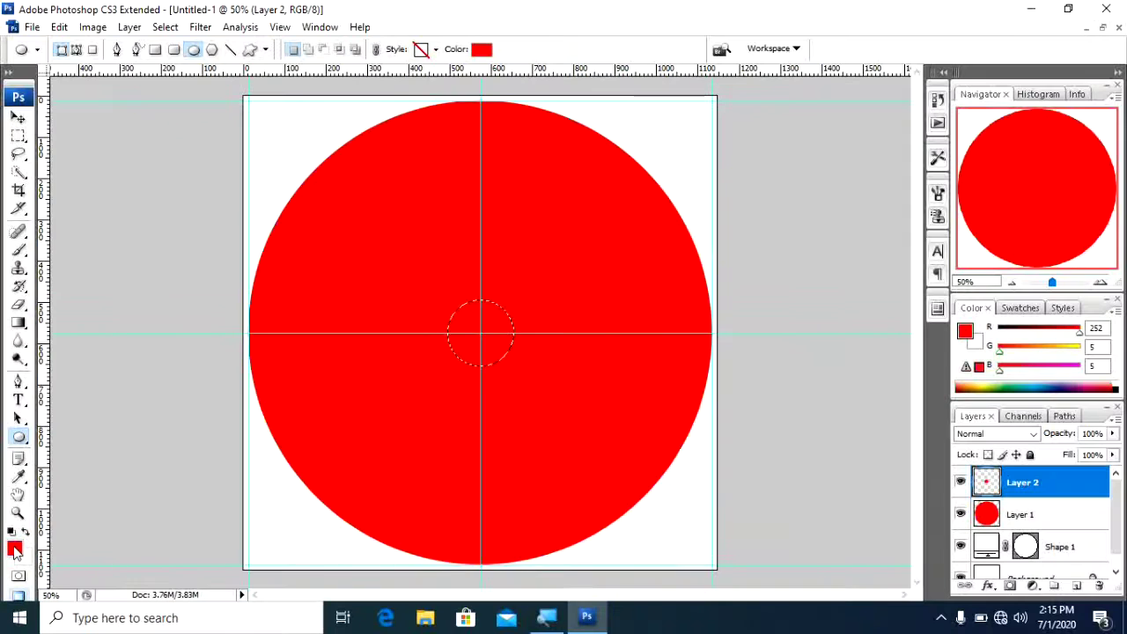
click(14, 551)
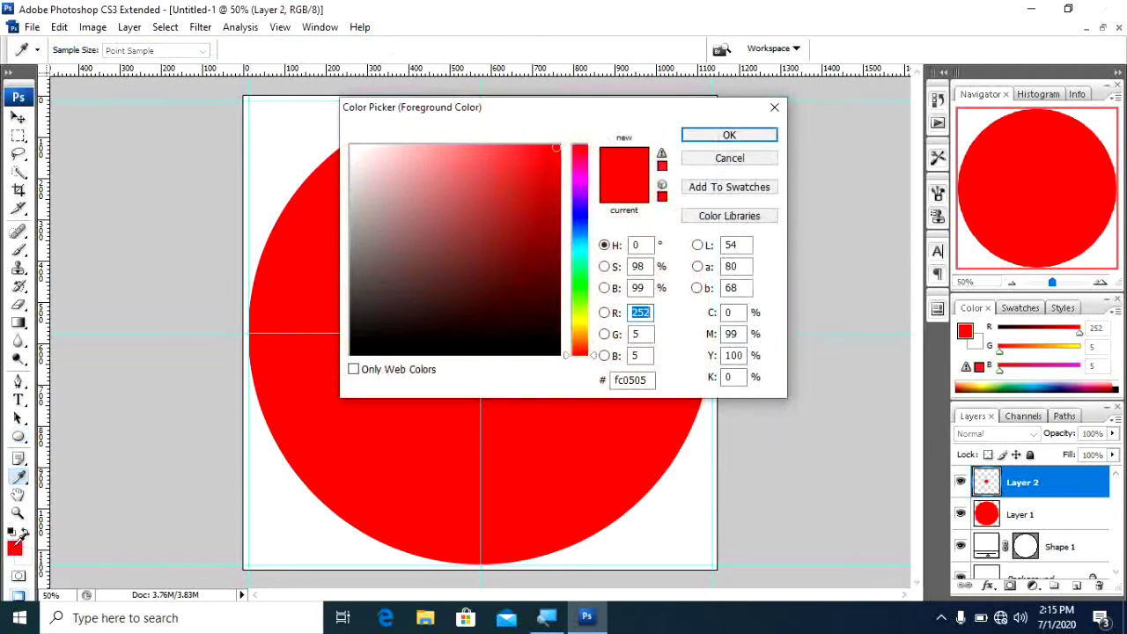
click(583, 276)
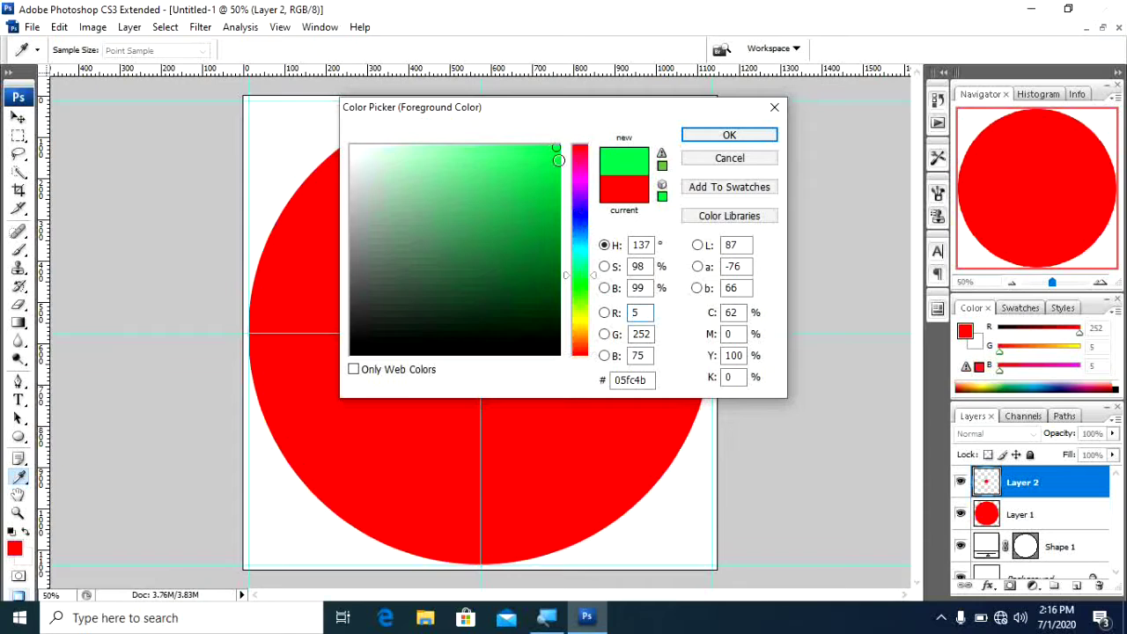
click(558, 174)
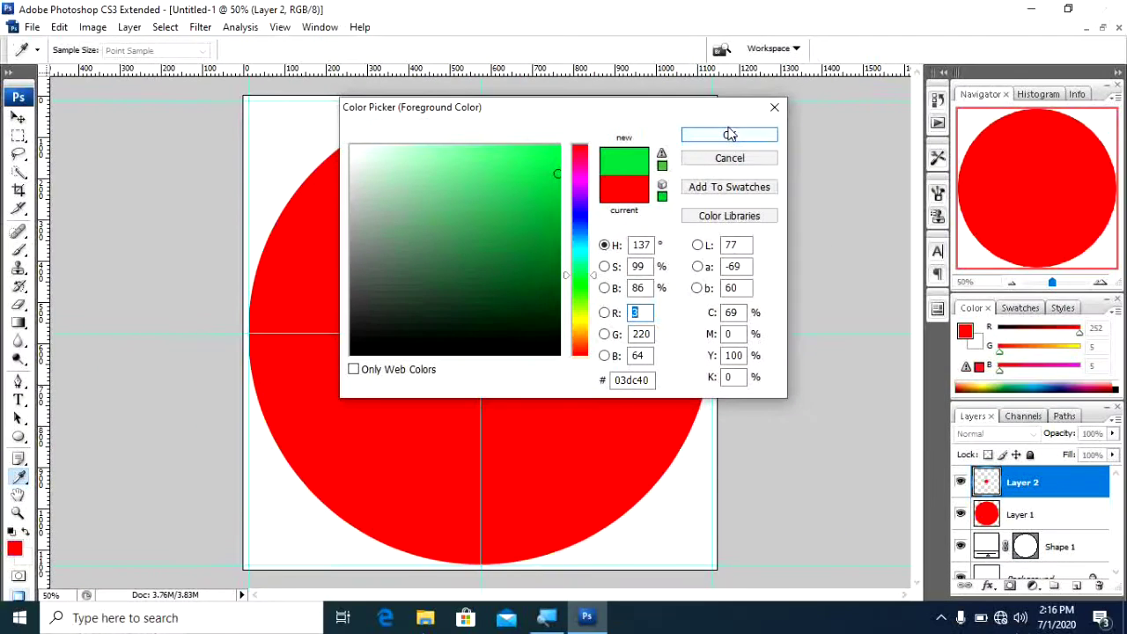
click(729, 135)
key(u)
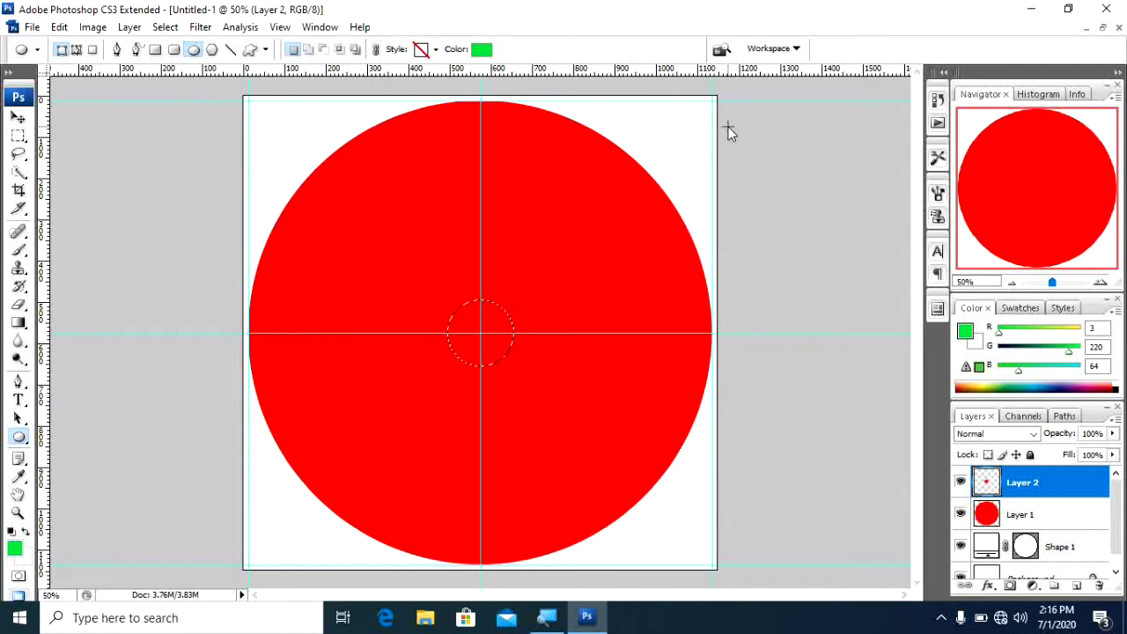
key(alt+BackSpace)
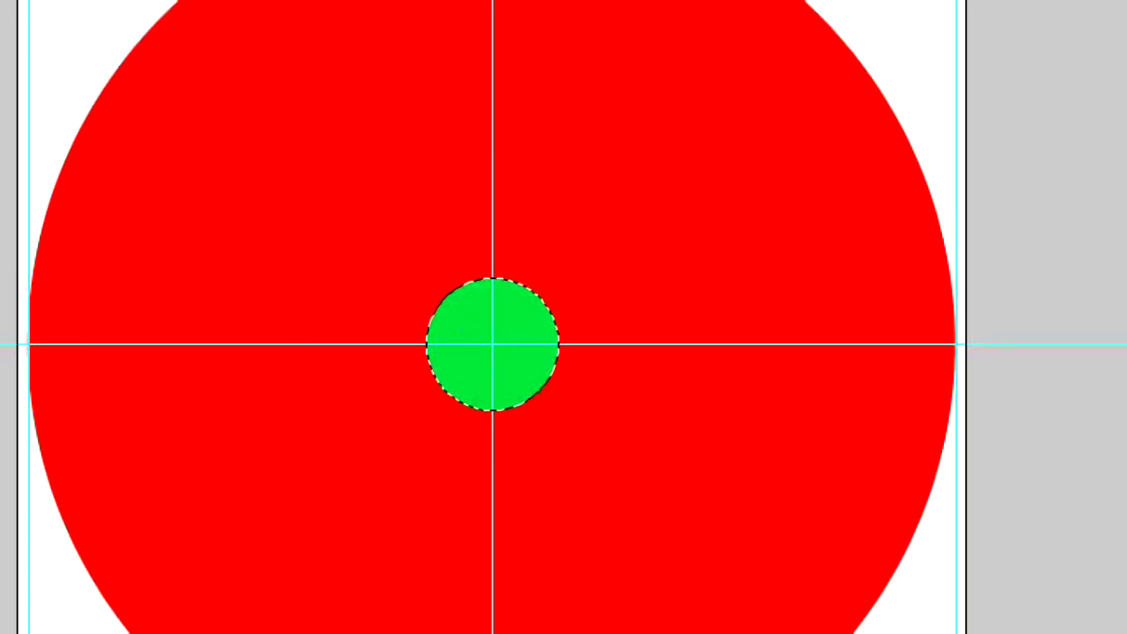
key(ctrl+d)
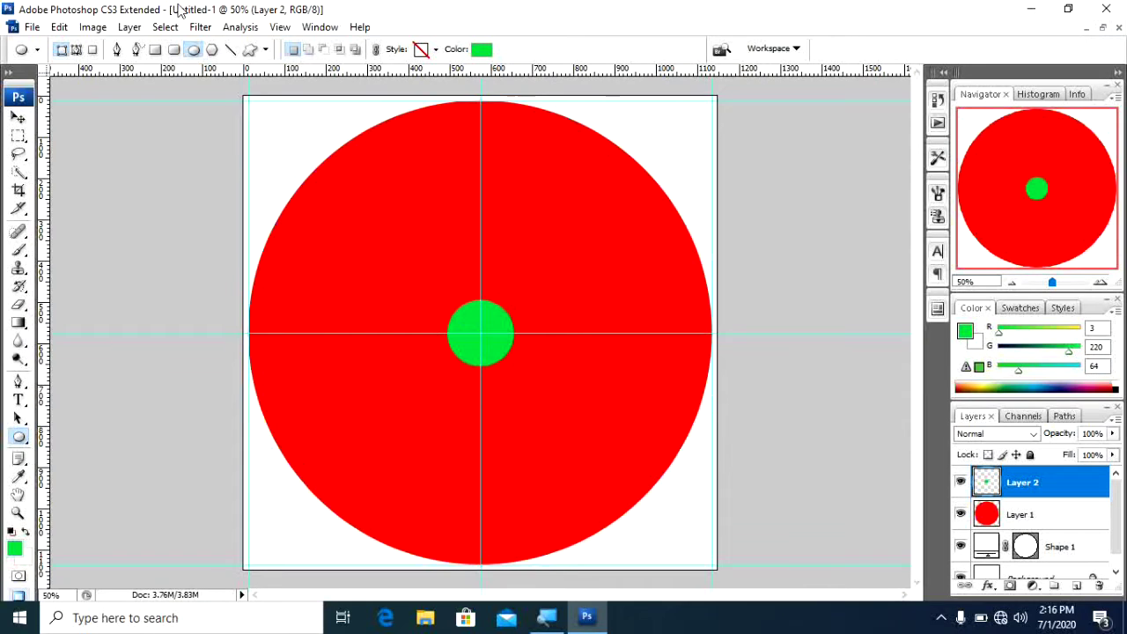
Step: Open the photo IMG_2236 from the mmsa folder
click(35, 28)
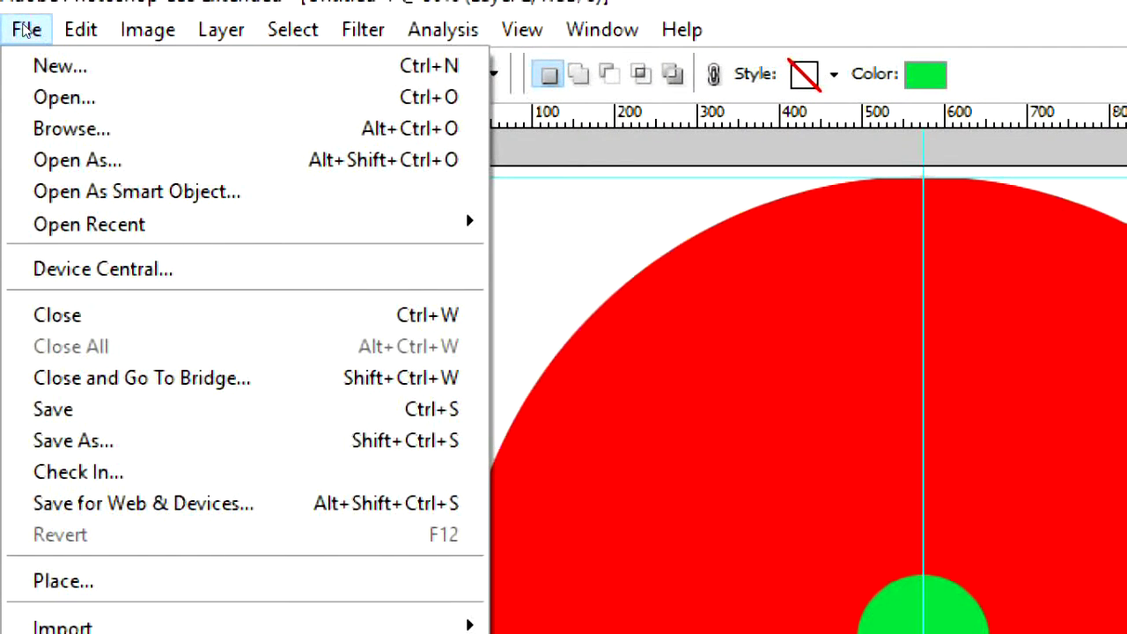
key(Down)
key(Down)
key(Up)
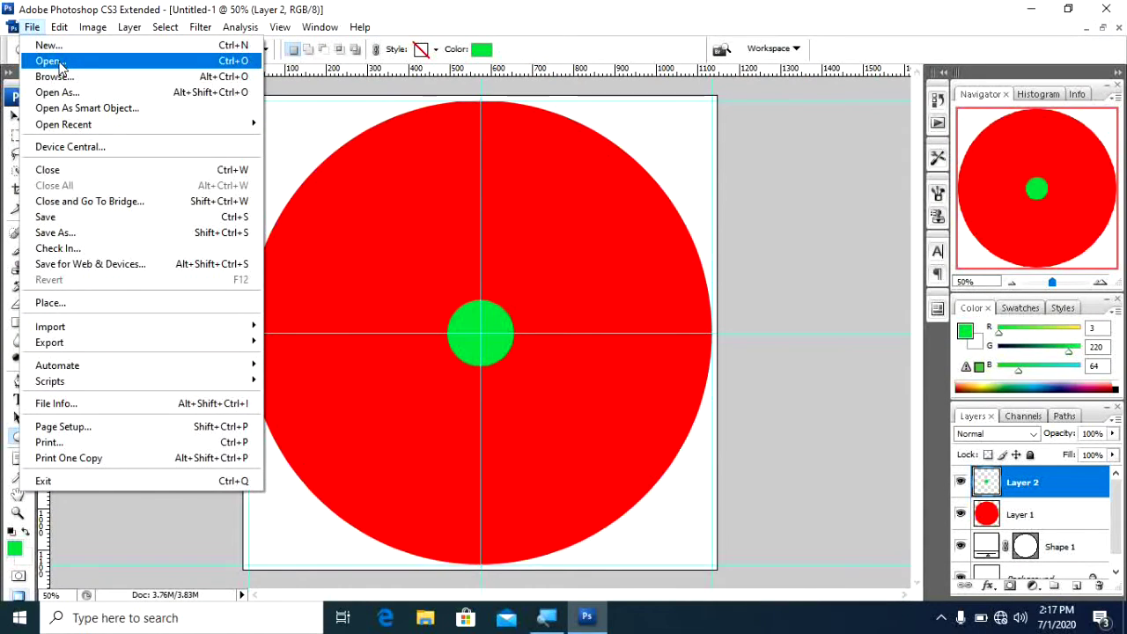
click(62, 66)
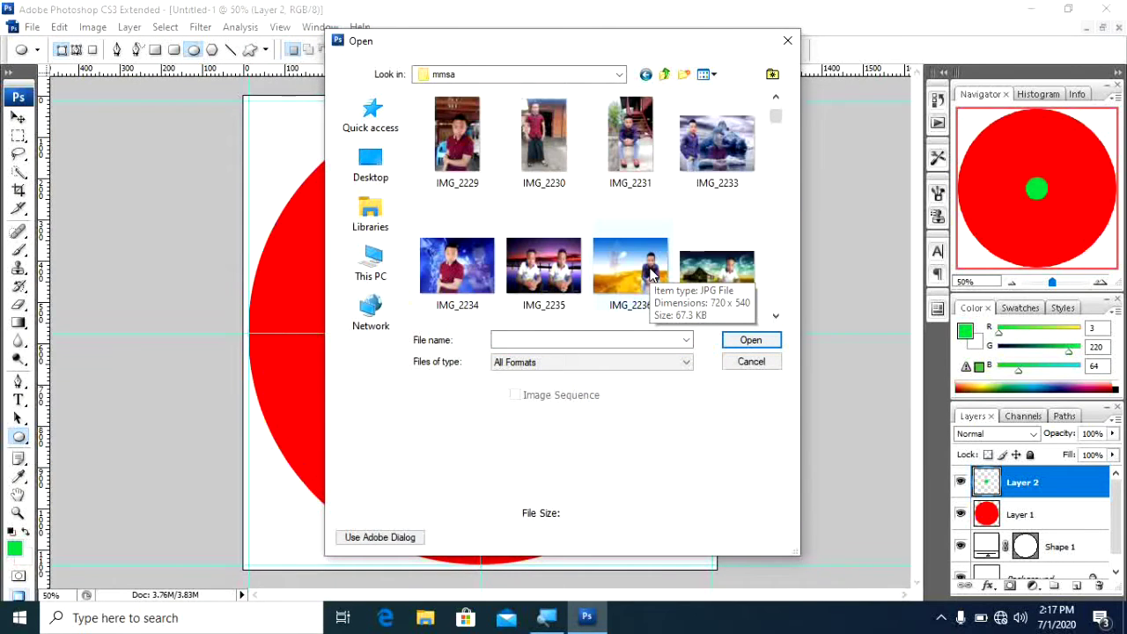
double_click(651, 273)
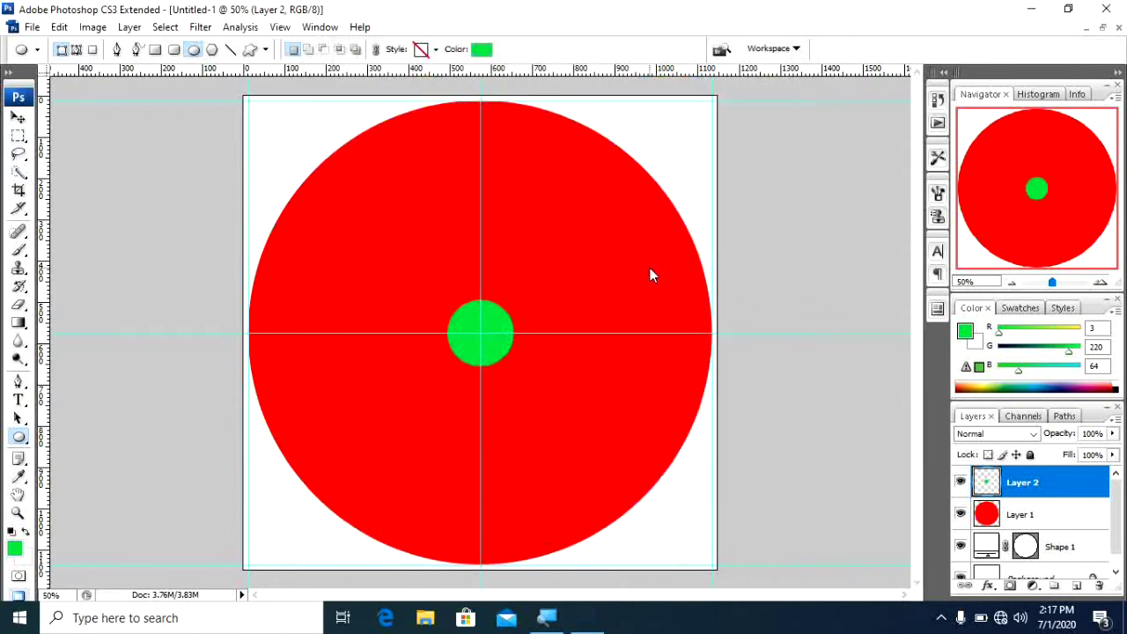
Step: Arrange the photo and Untitled-1 windows side by side, copy the photo into Untitled-1 as a new layer, and maximize that document
key(v)
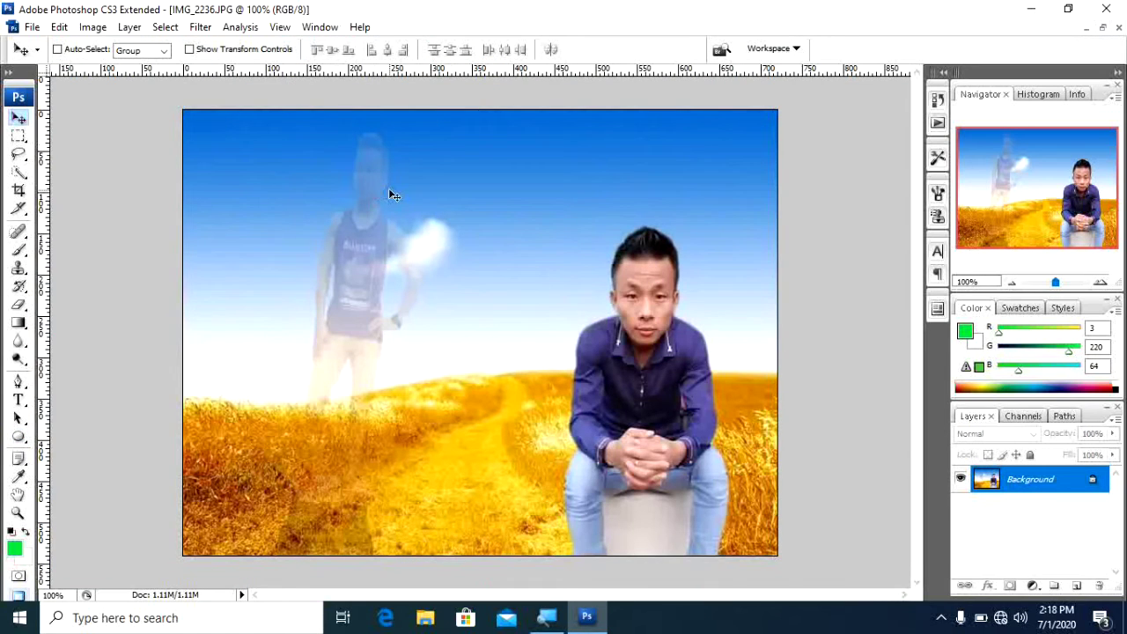
click(1106, 29)
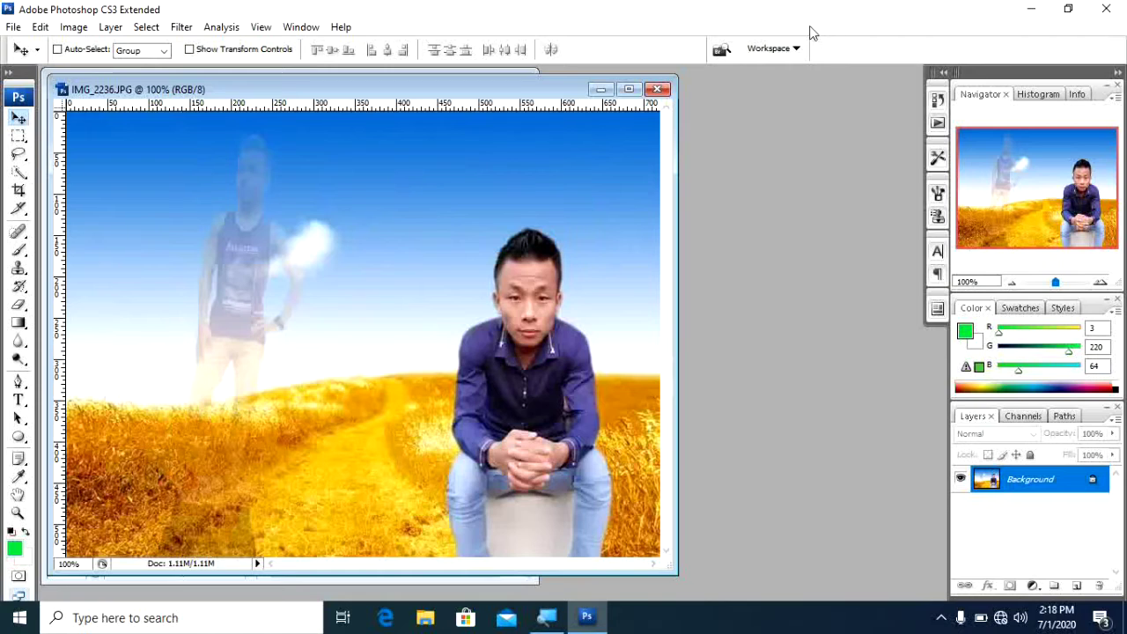
drag(521, 92, 677, 115)
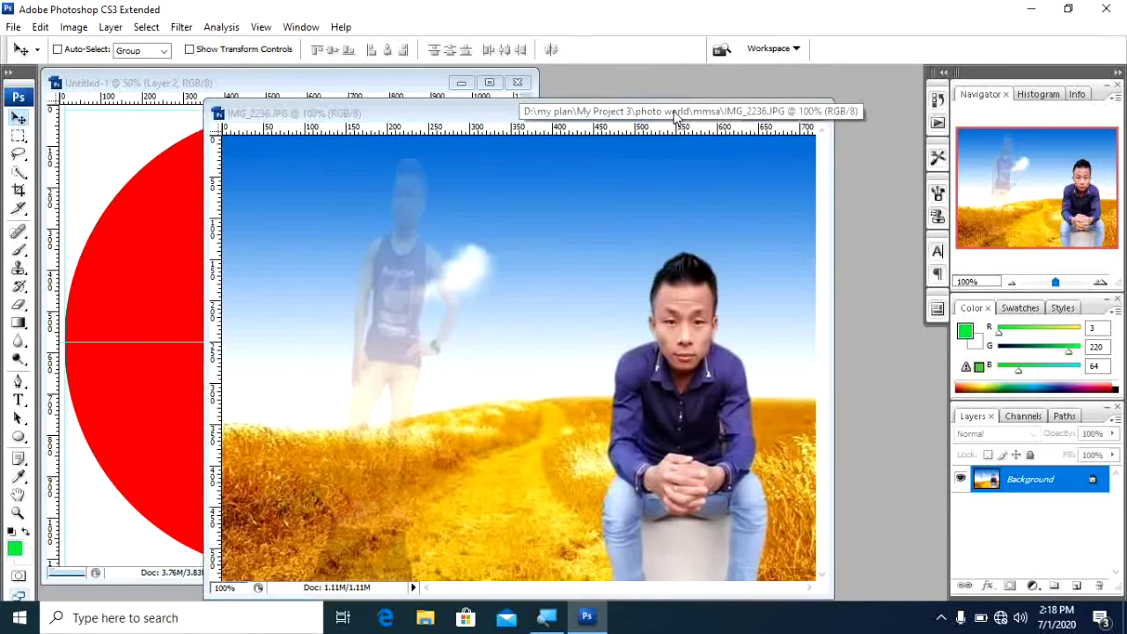
drag(599, 117, 738, 121)
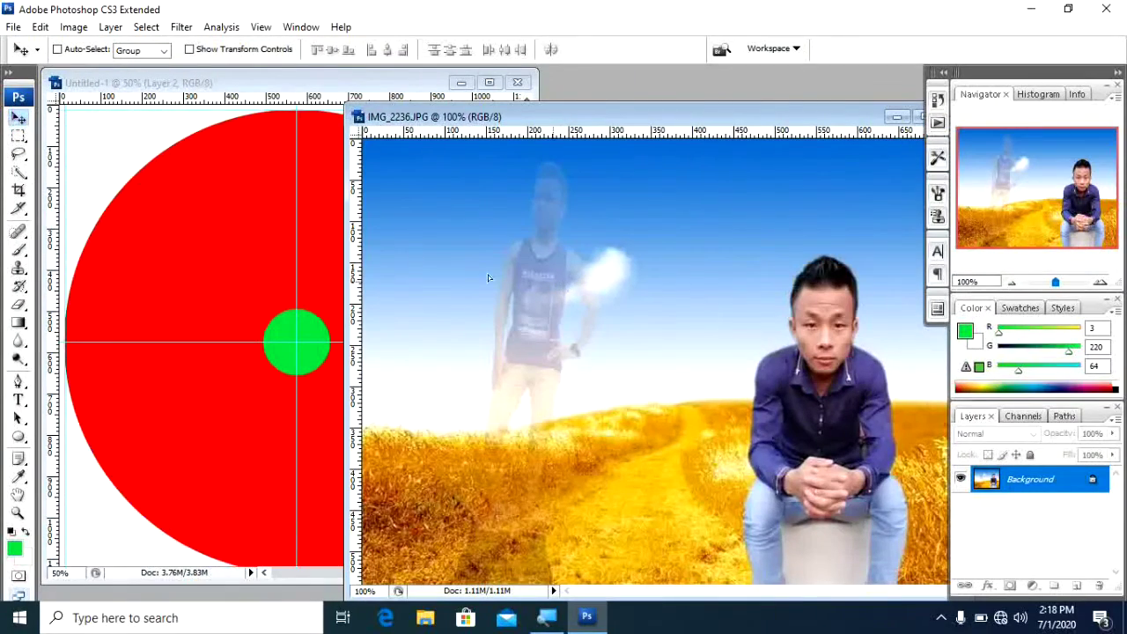
click(285, 231)
key(ctrl+v)
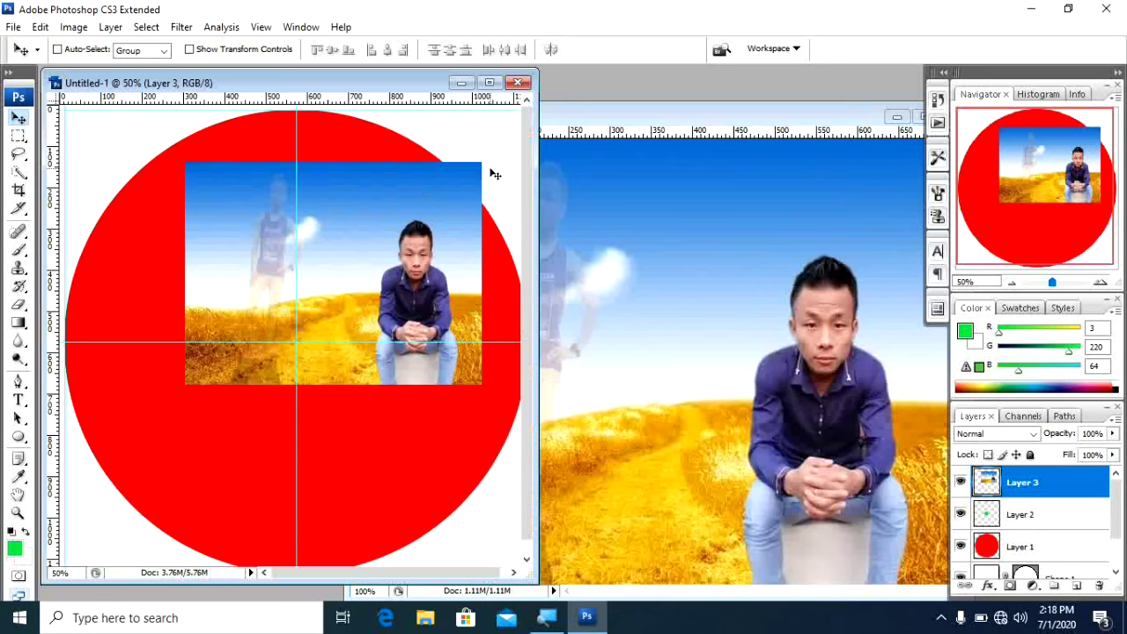
click(489, 82)
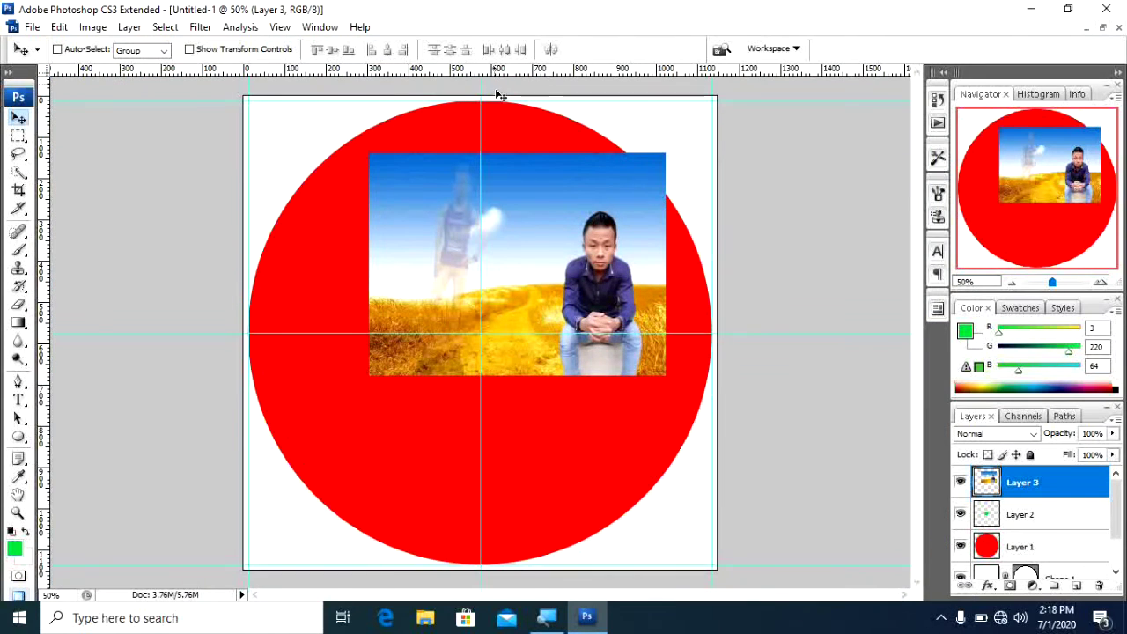
Step: Reposition the photo on Layer 3 and scale it to 174.6% width and 254.1% height so it covers the whole canvas
drag(546, 227, 478, 244)
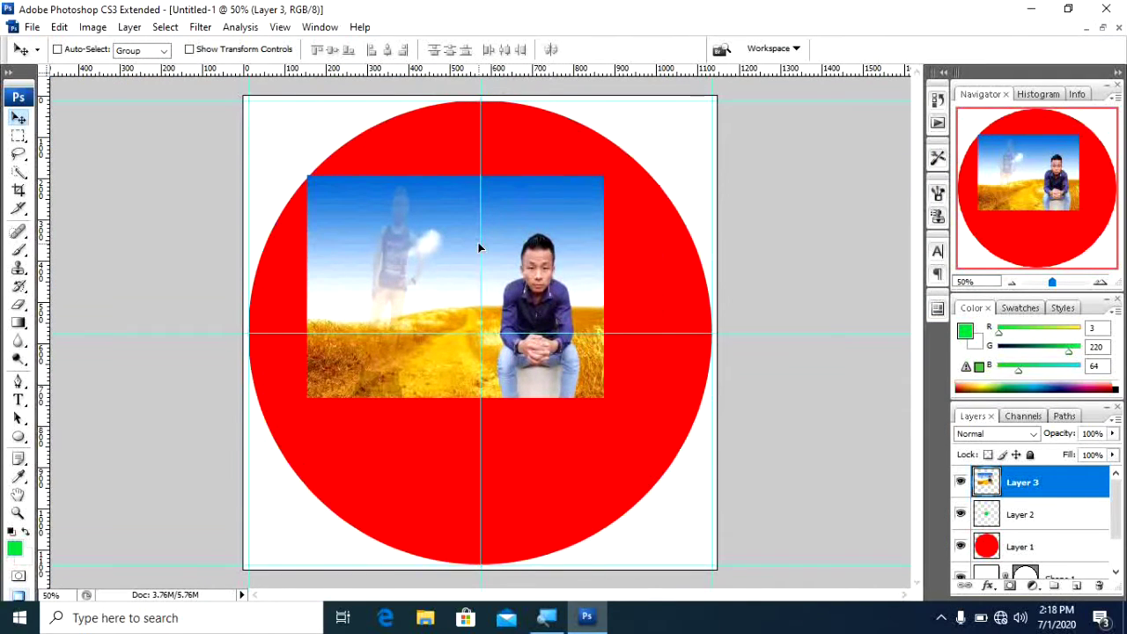
key(ctrl+t)
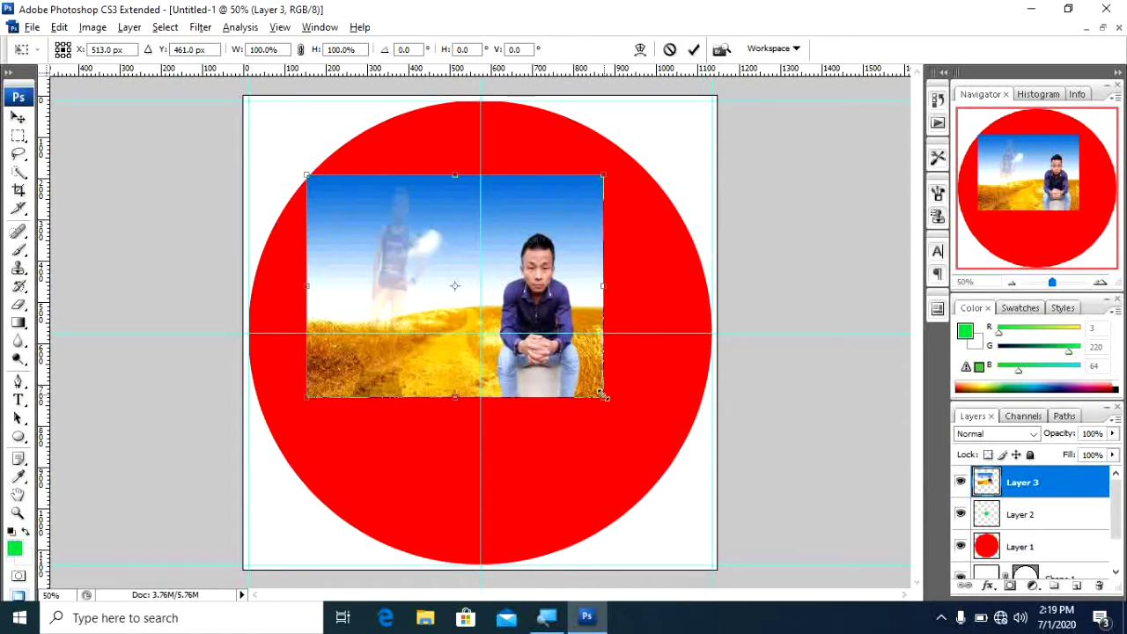
drag(600, 402, 605, 460)
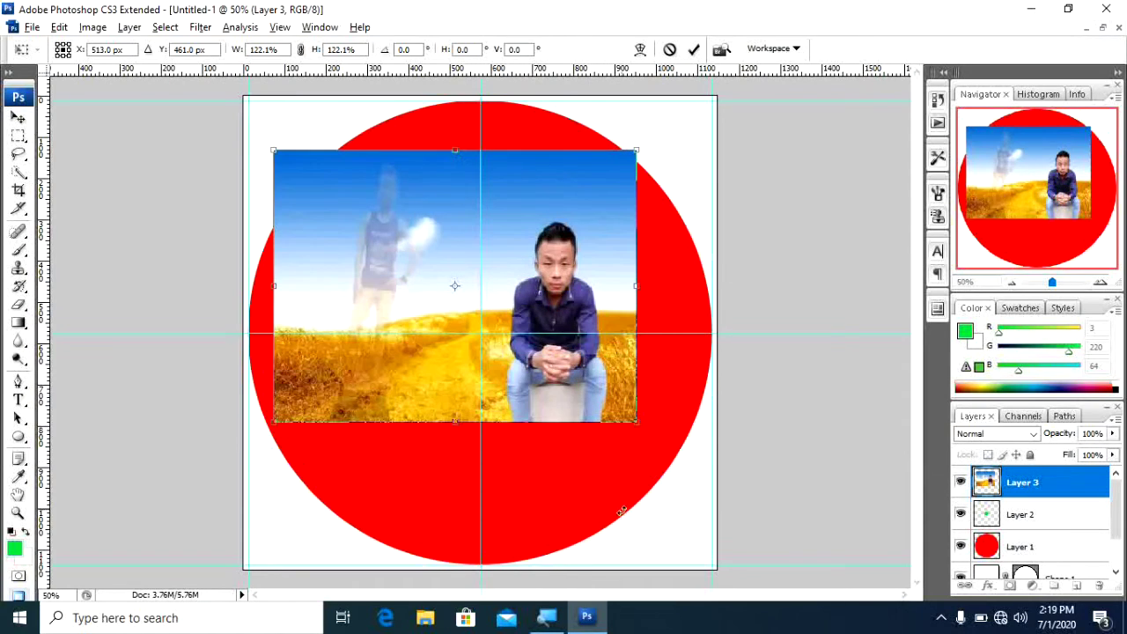
drag(638, 424, 681, 522)
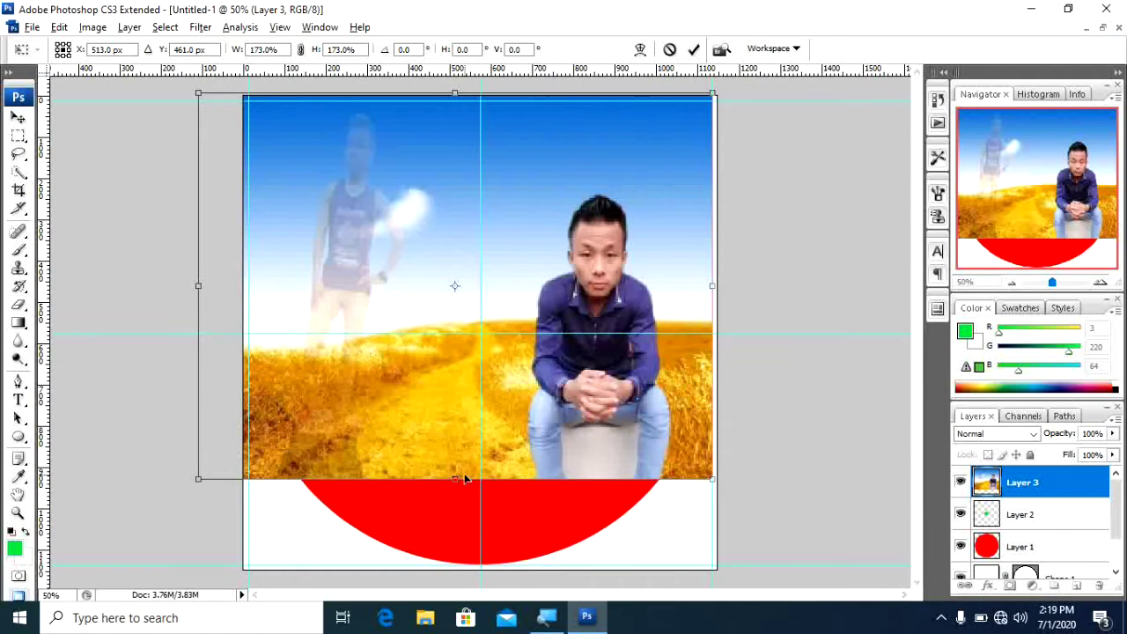
drag(454, 479, 455, 569)
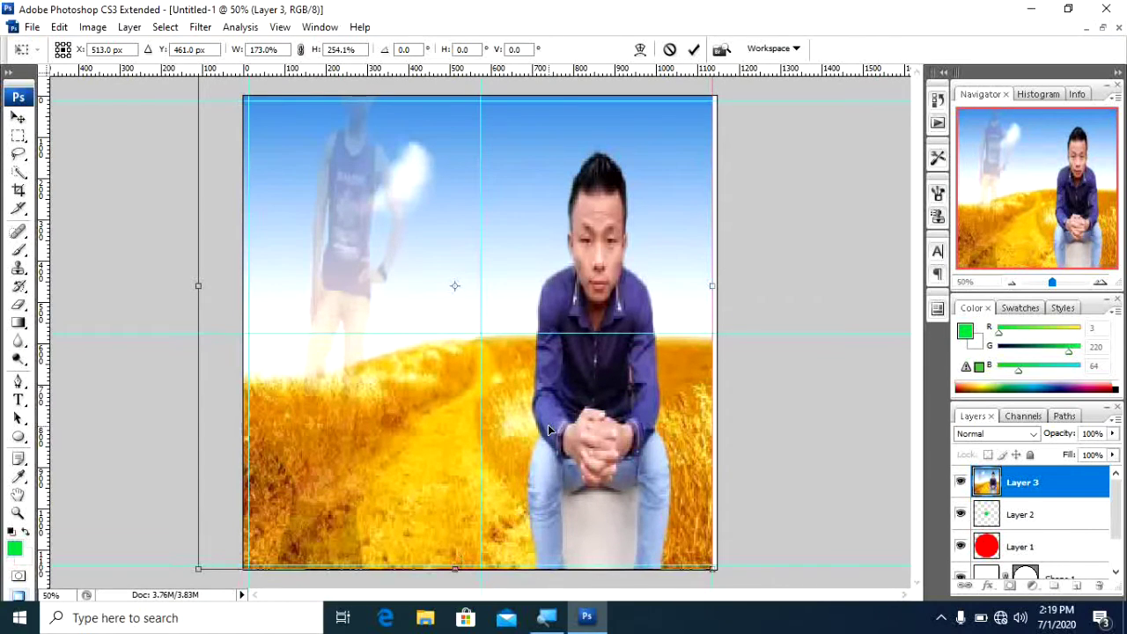
drag(712, 285, 716, 286)
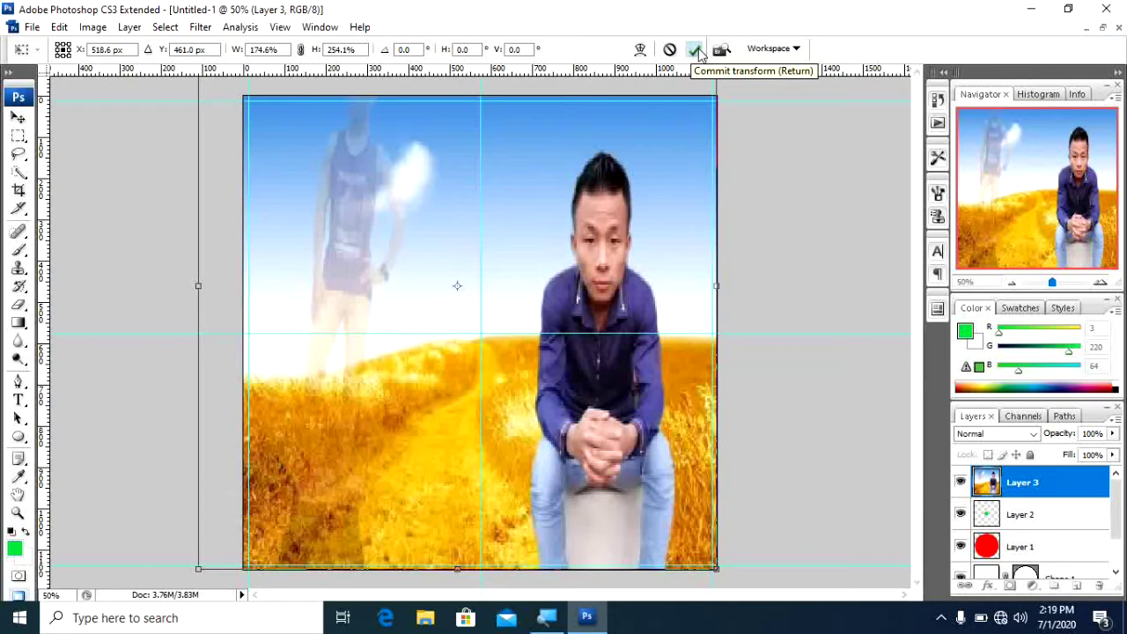
click(696, 50)
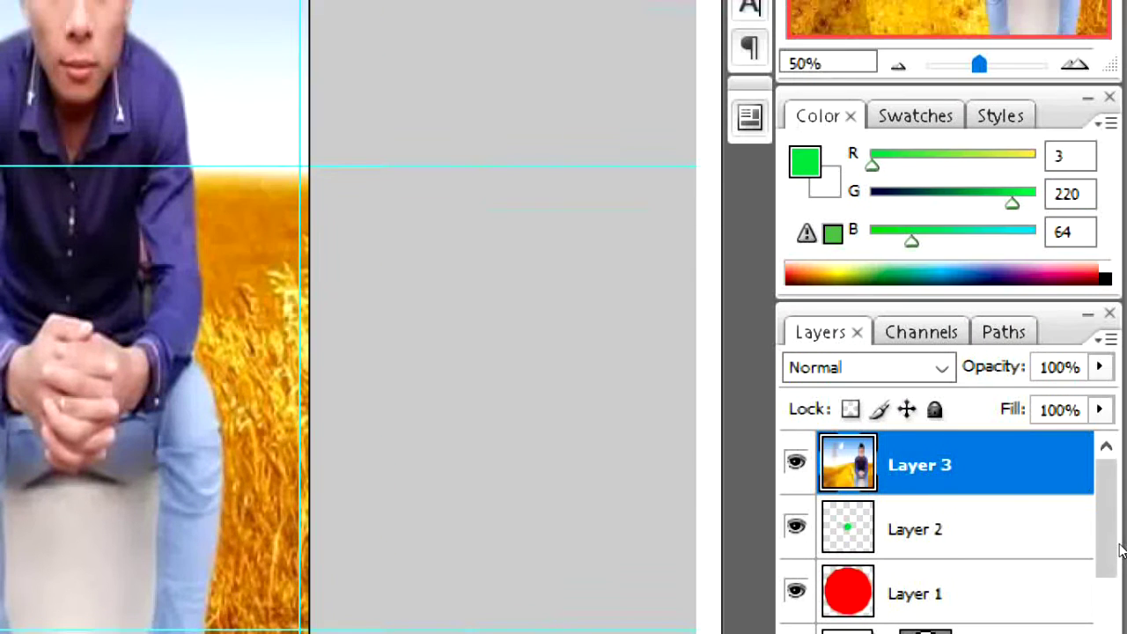
Step: Place Layer 3 beneath Layer 2 and clip the photo to the red circle on Layer 1 with a clipping mask
scroll(1119, 565, down, 2)
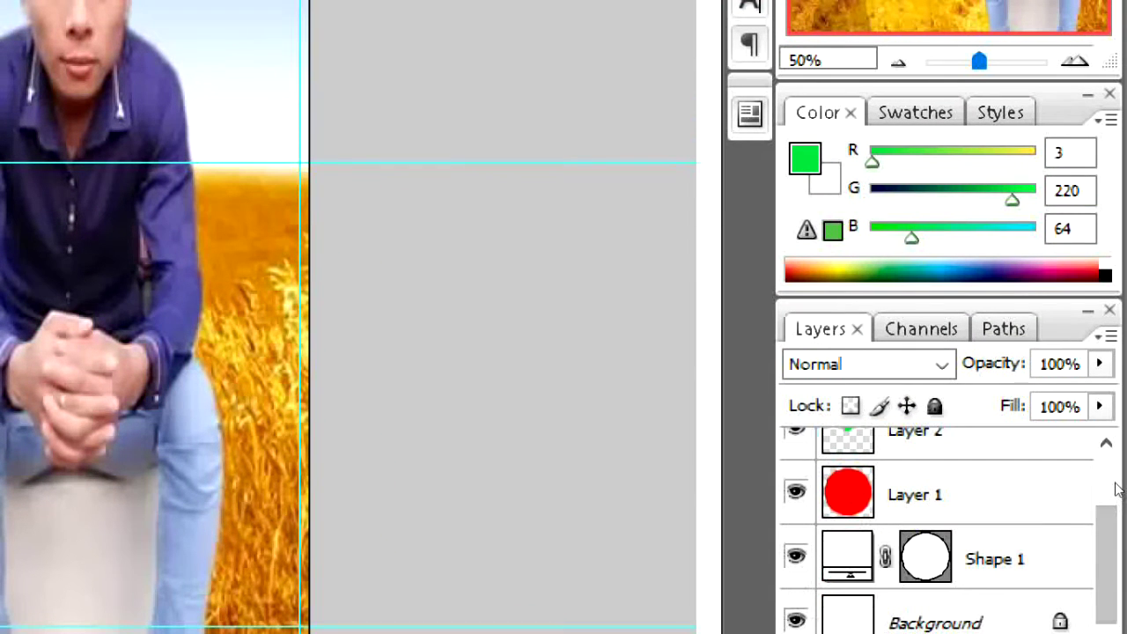
scroll(1116, 488, up, 2)
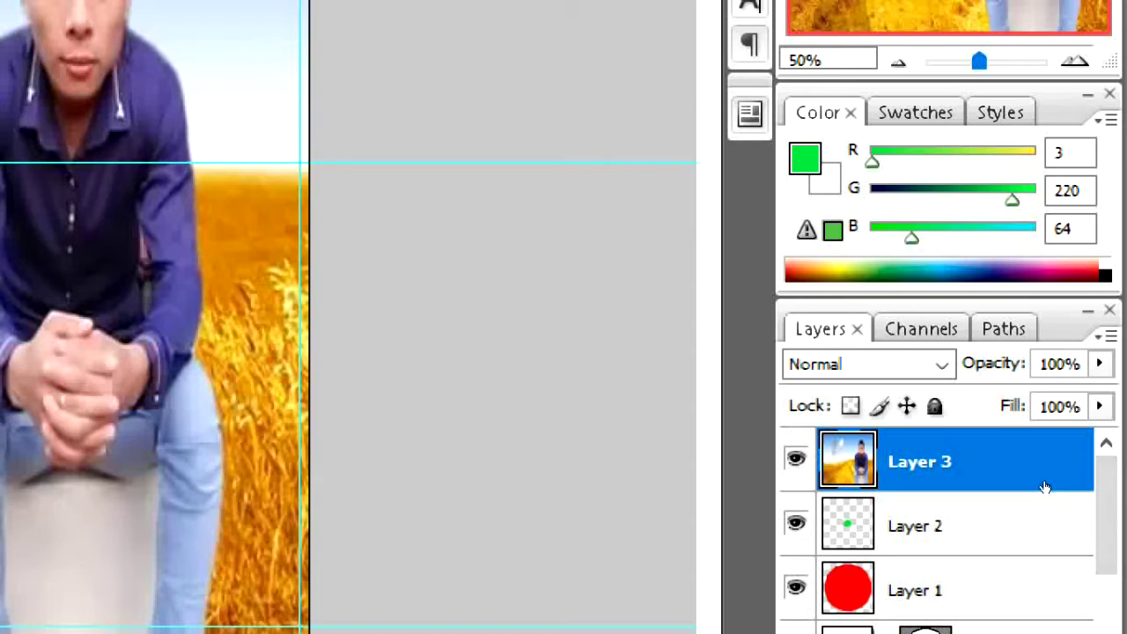
drag(1045, 487, 1046, 529)
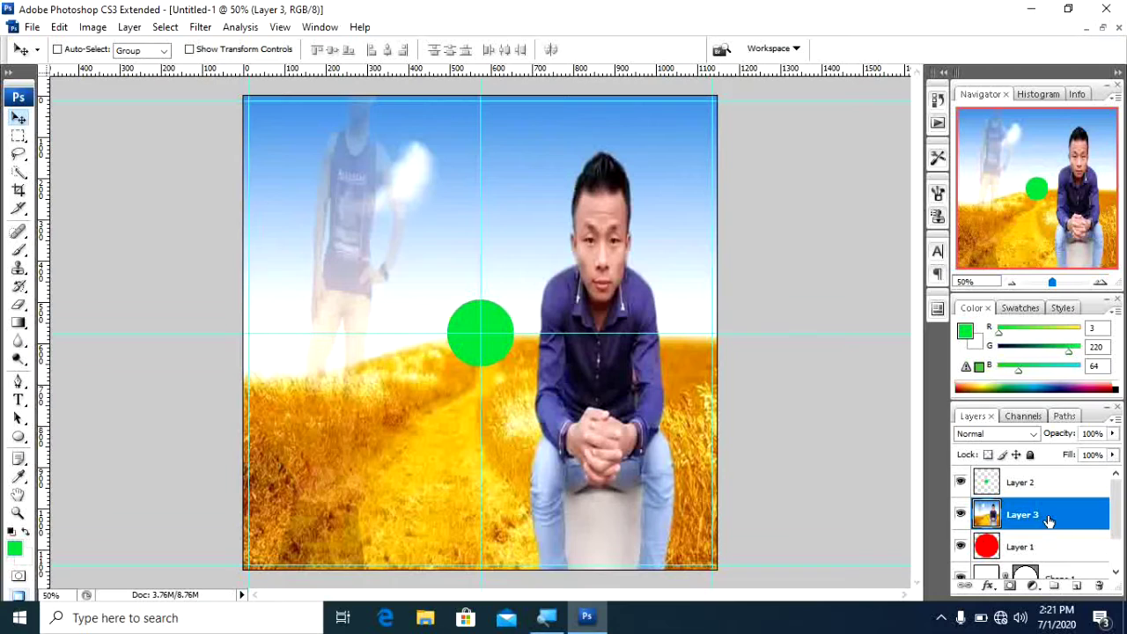
right_click(1048, 515)
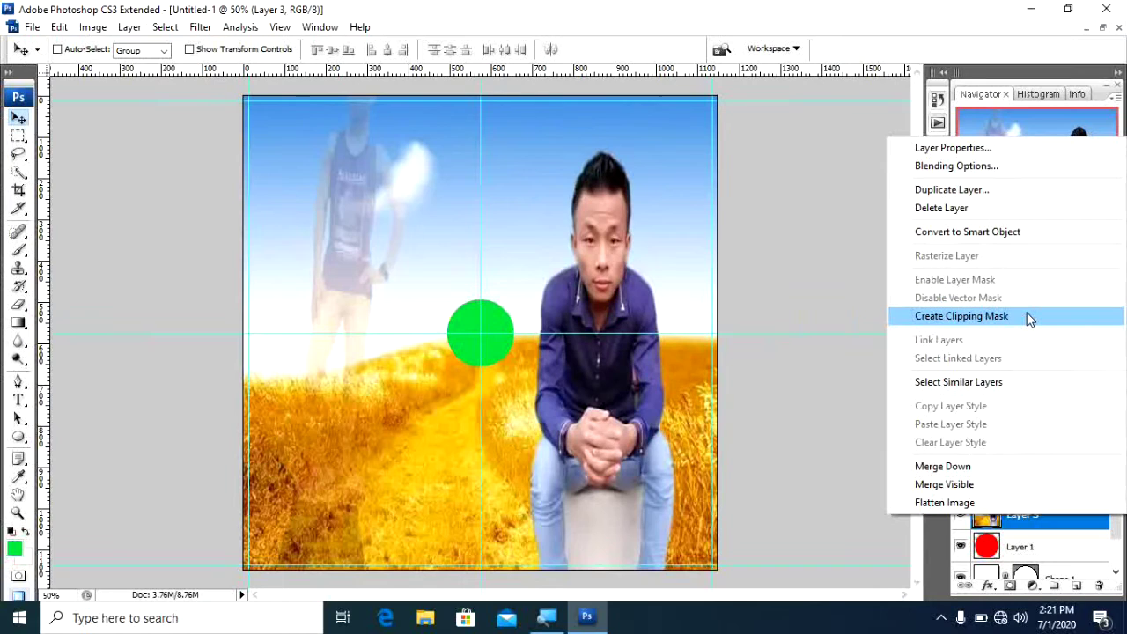
click(1027, 315)
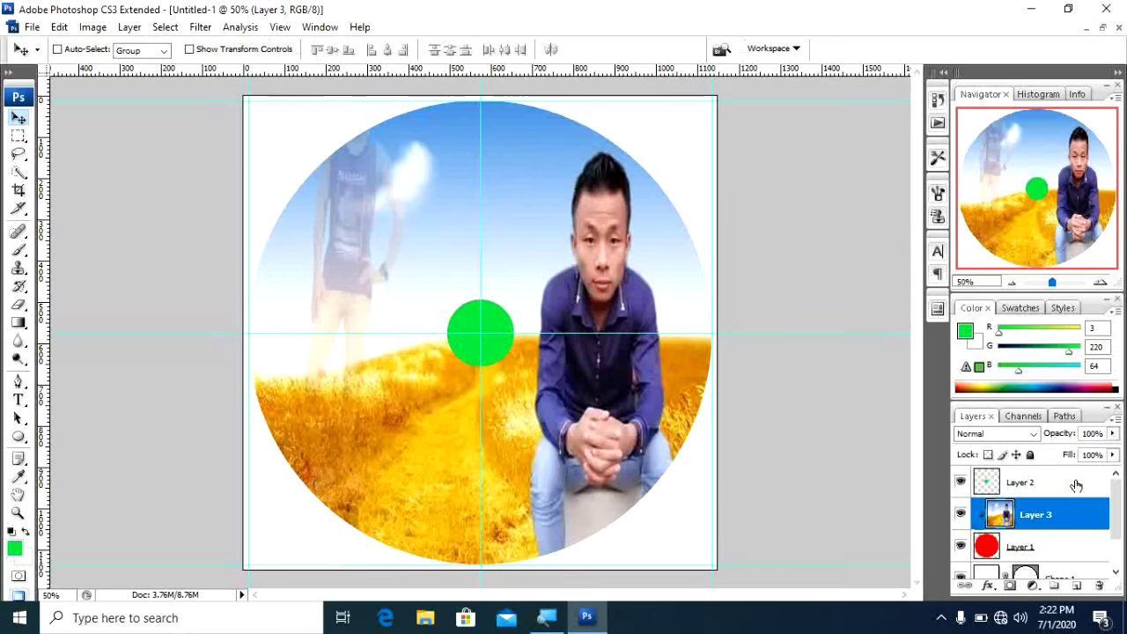
Step: Merge Layer 2, Layer 3, Layer 1 and Shape 1 into a single layer above the Background
shift+click(1077, 487)
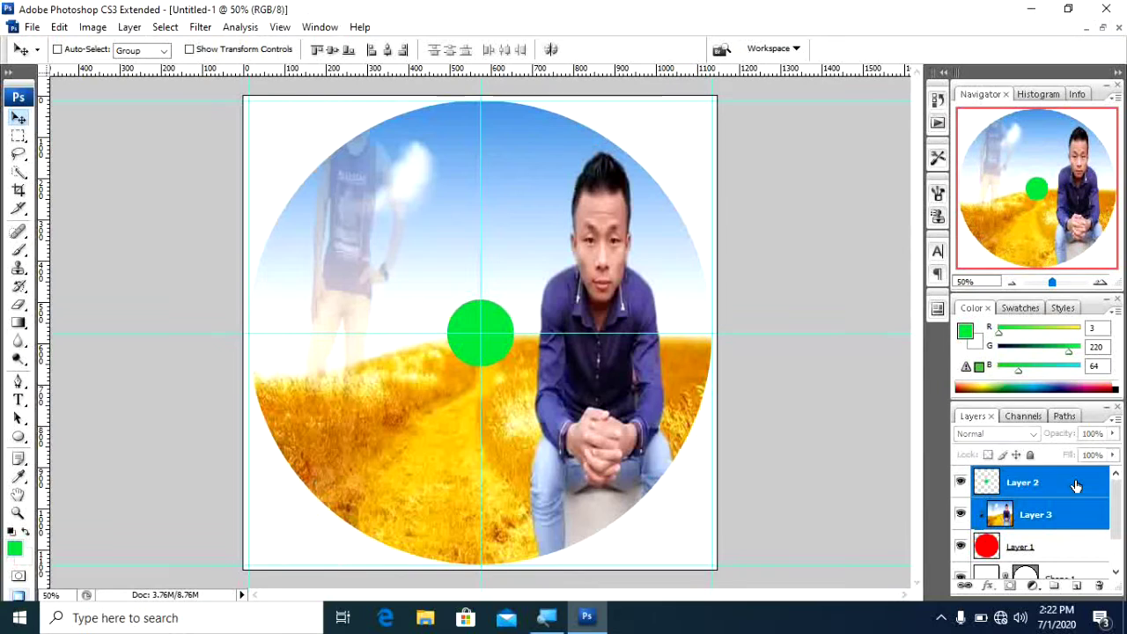
shift+click(1065, 548)
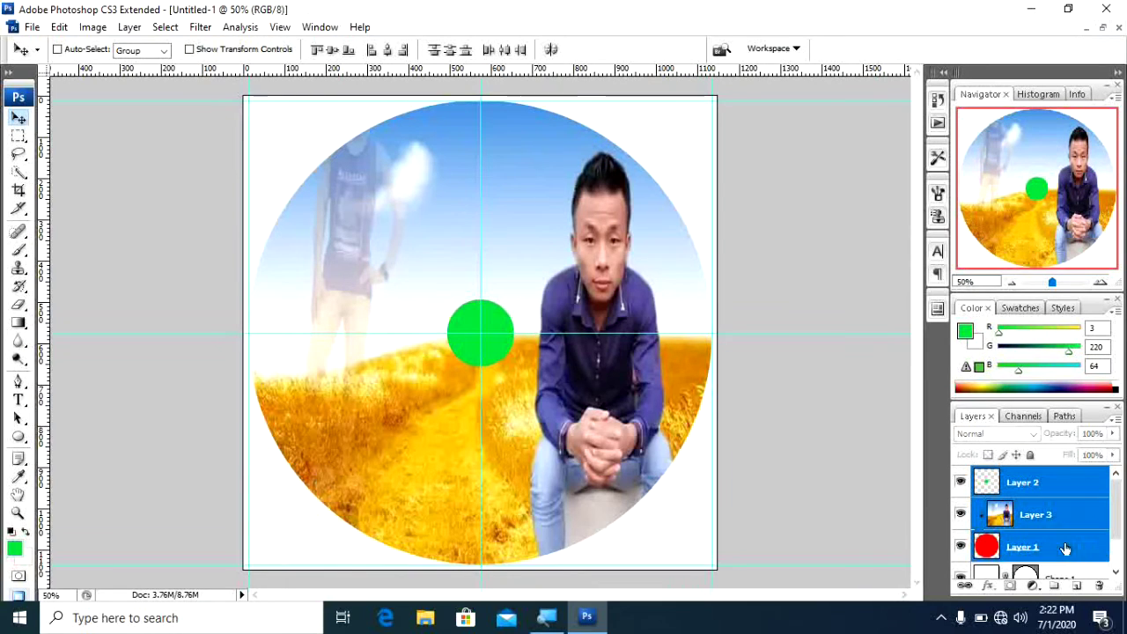
click(1116, 572)
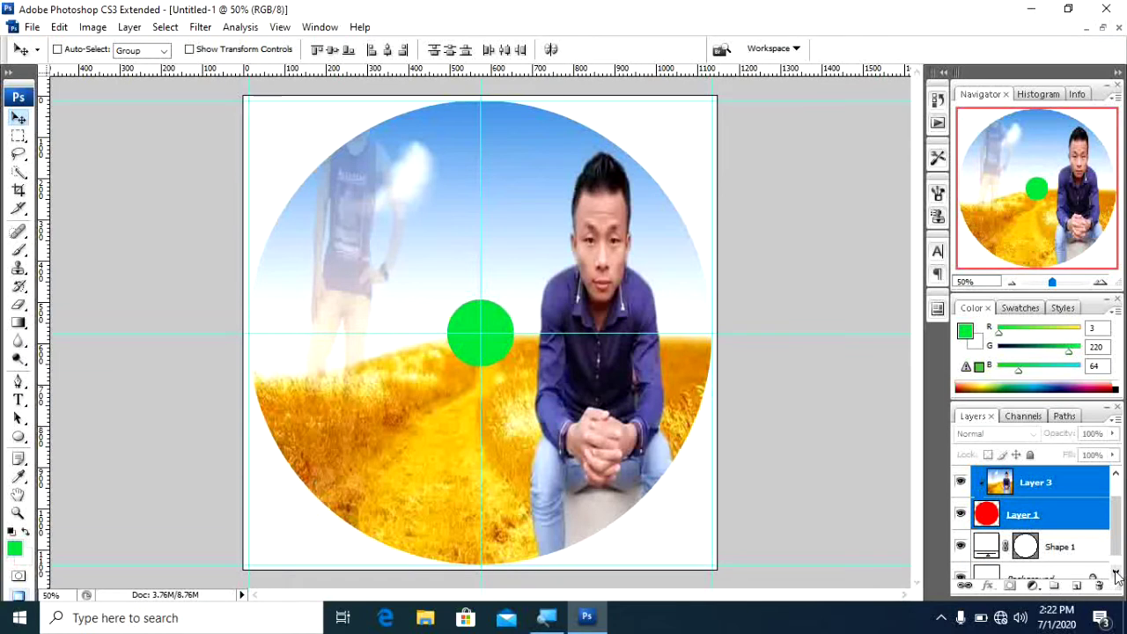
shift+click(1095, 555)
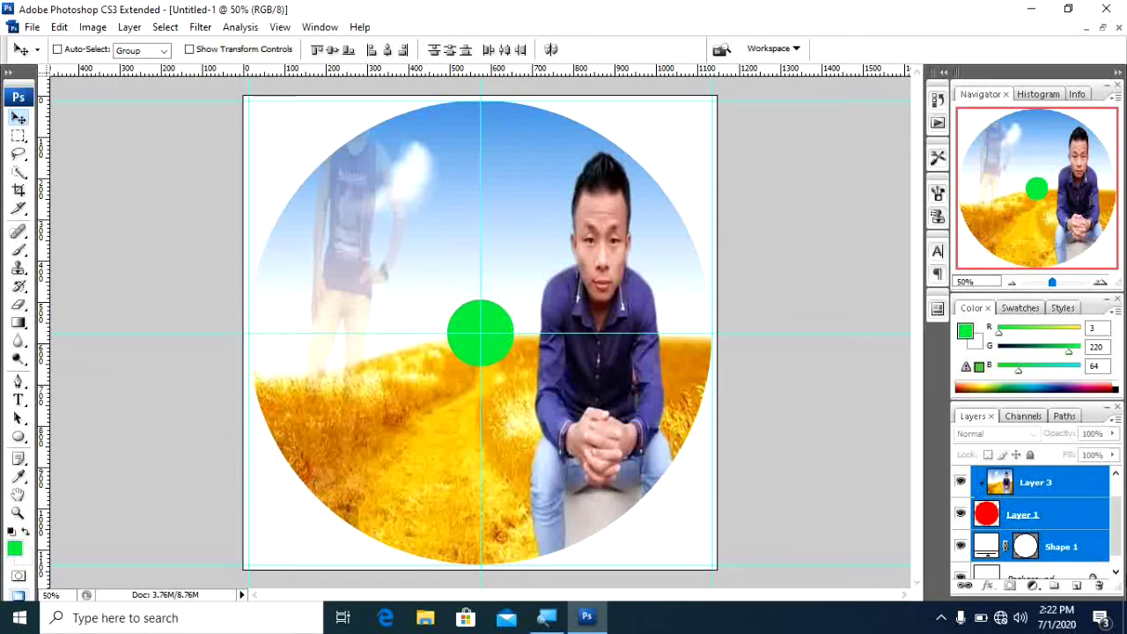
click(1116, 572)
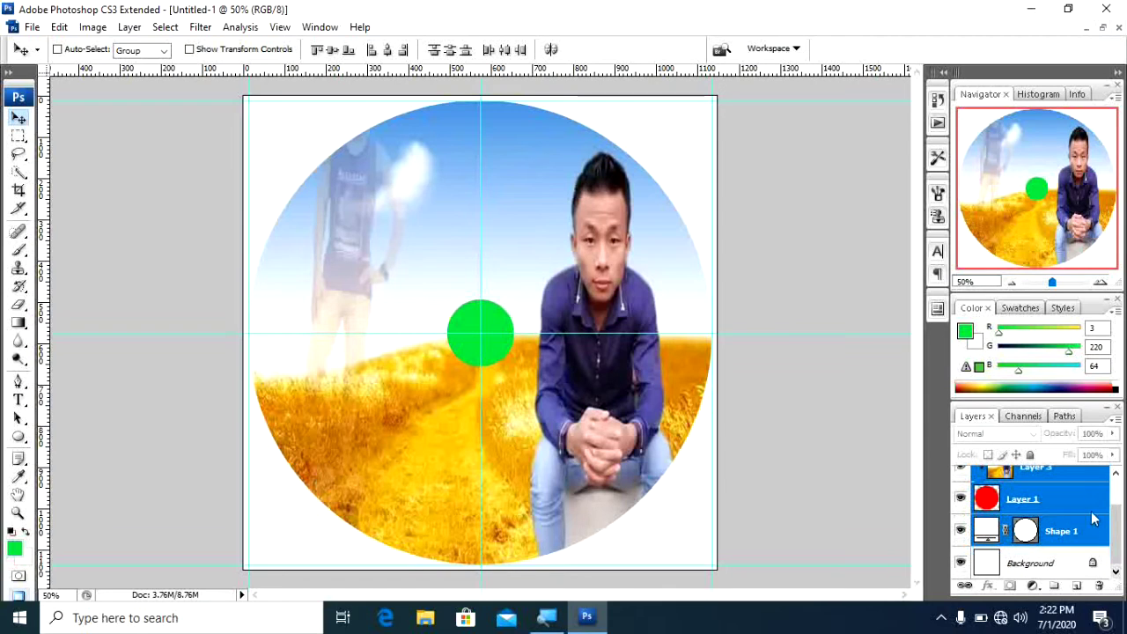
key(ctrl+e)
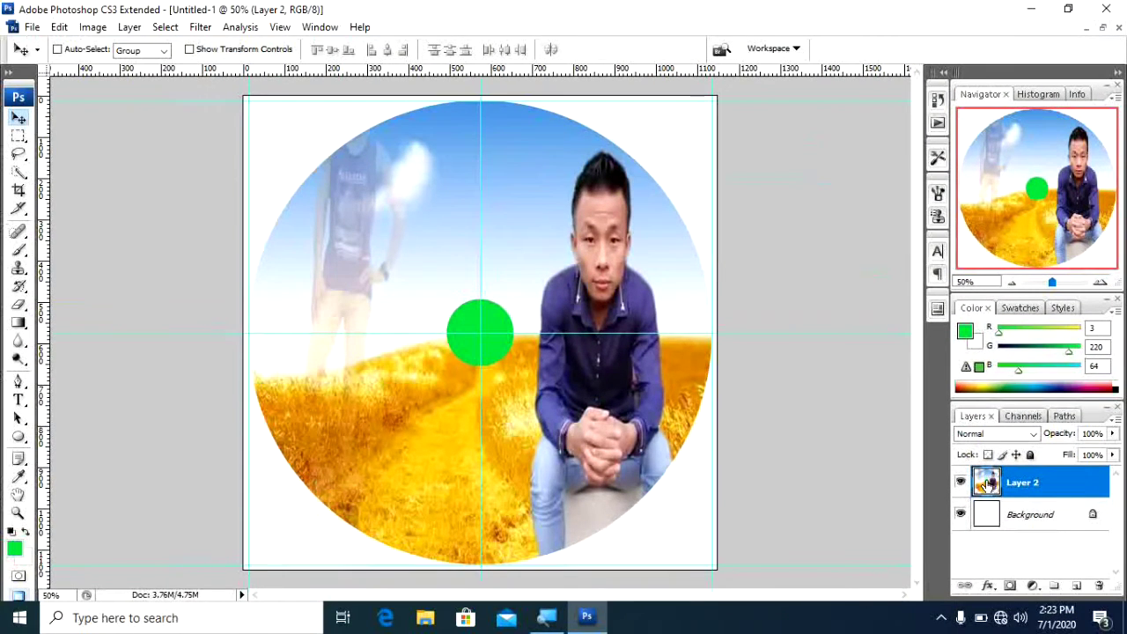
Step: Select the merged disc's pixels, erase the green centre circle with the Magic Eraser and deselect
ctrl+click(986, 484)
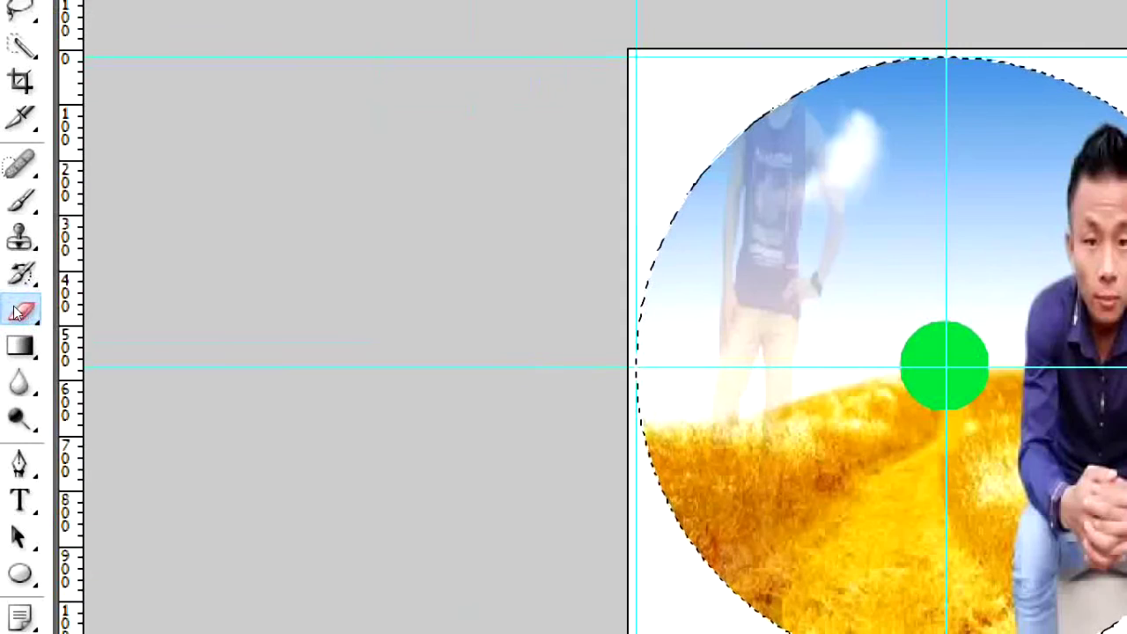
right_click(18, 312)
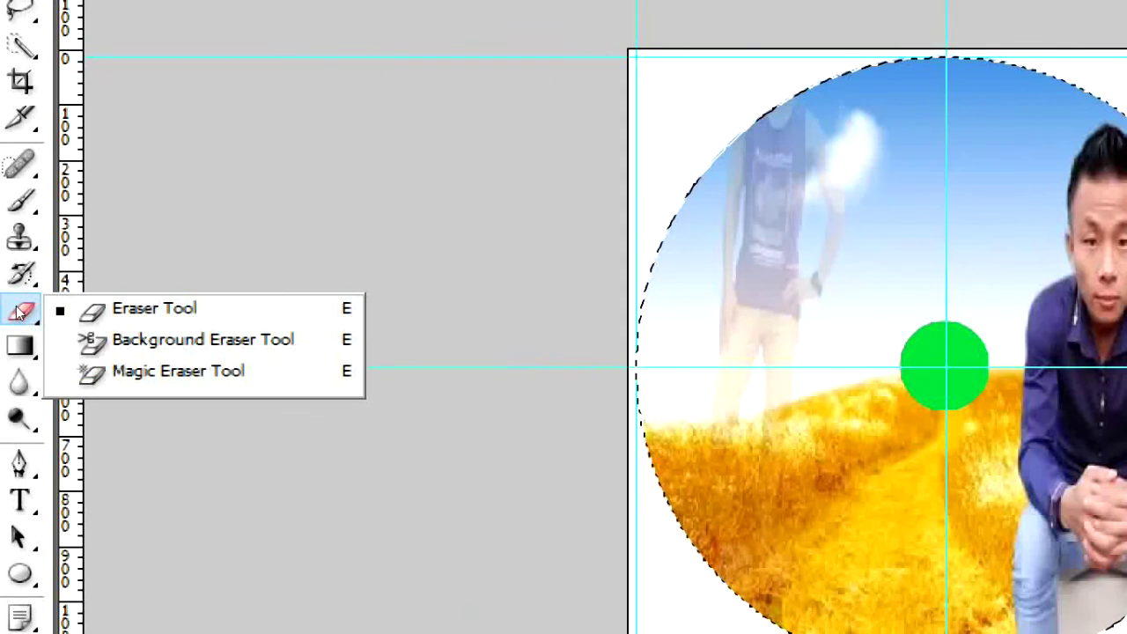
click(113, 338)
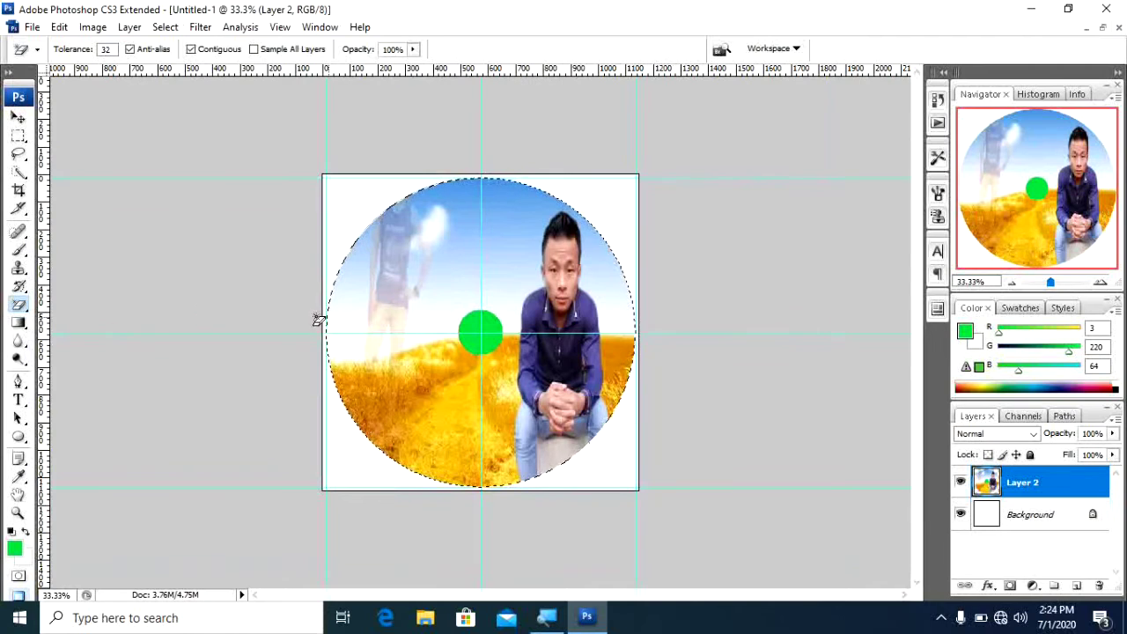
click(476, 324)
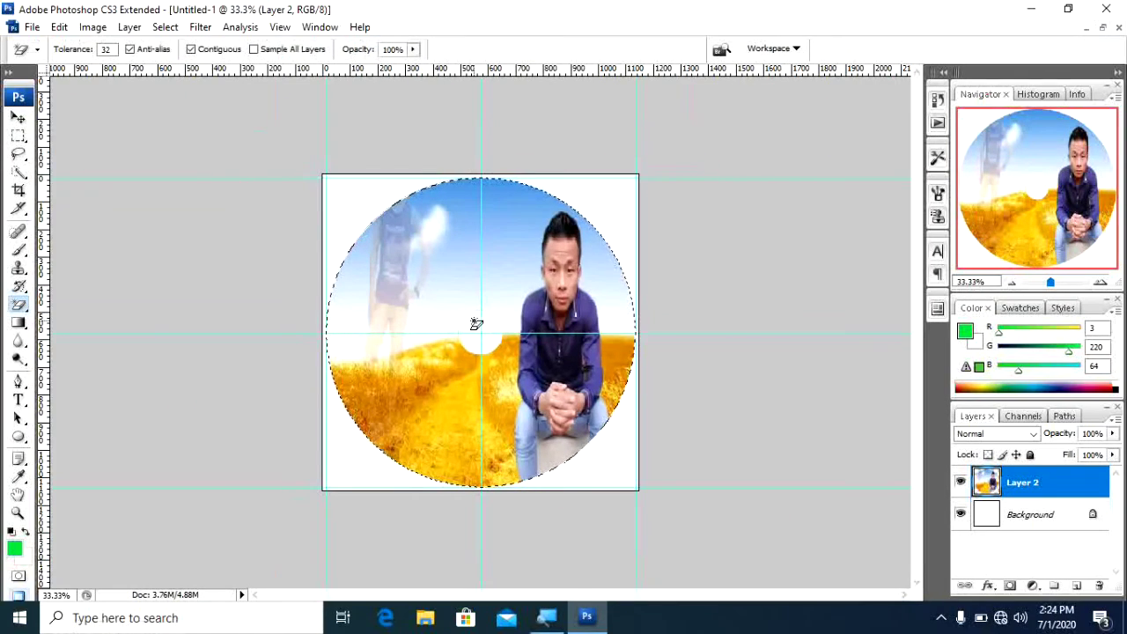
key(ctrl+d)
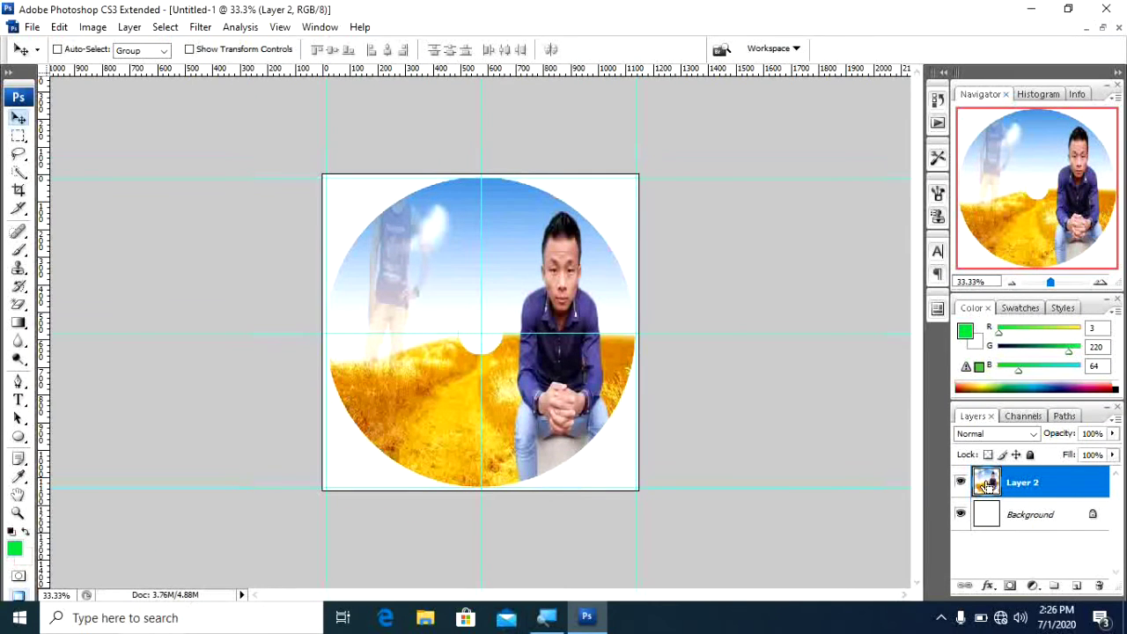
Step: Load the disc layer's pixels as a selection and set up a stroke for it with a width of 2 px
ctrl+click(986, 484)
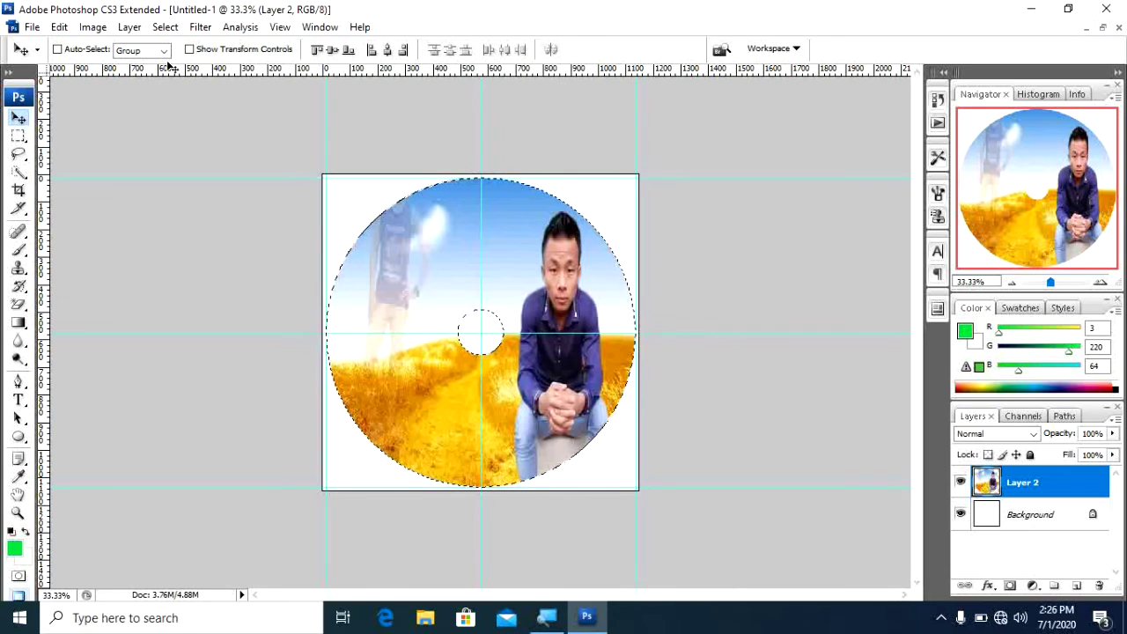
click(59, 27)
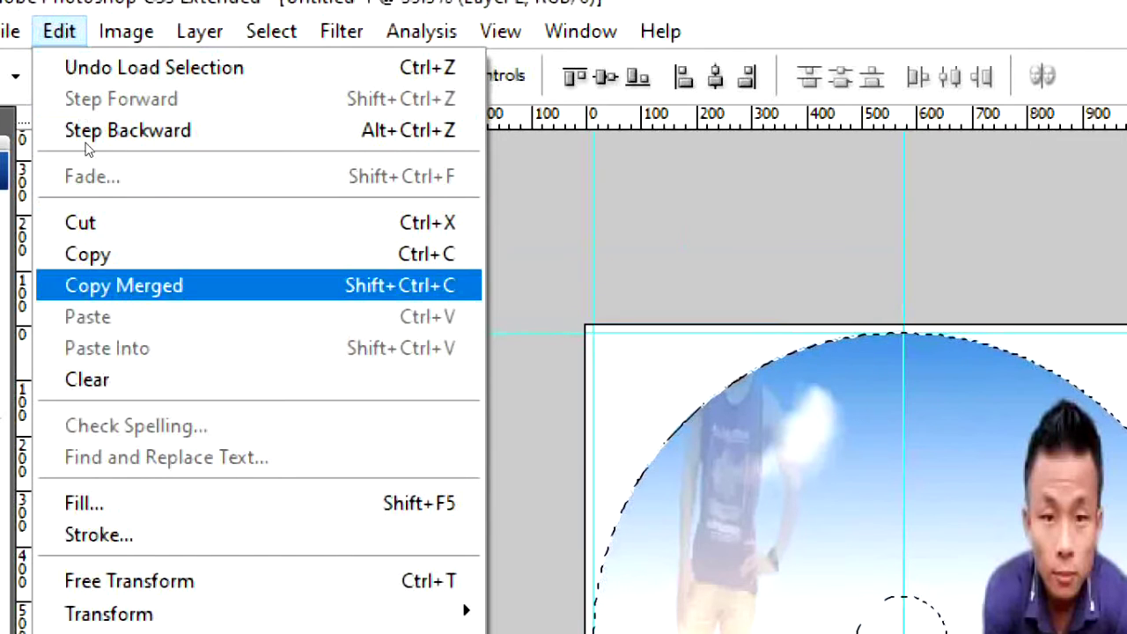
key(Down)
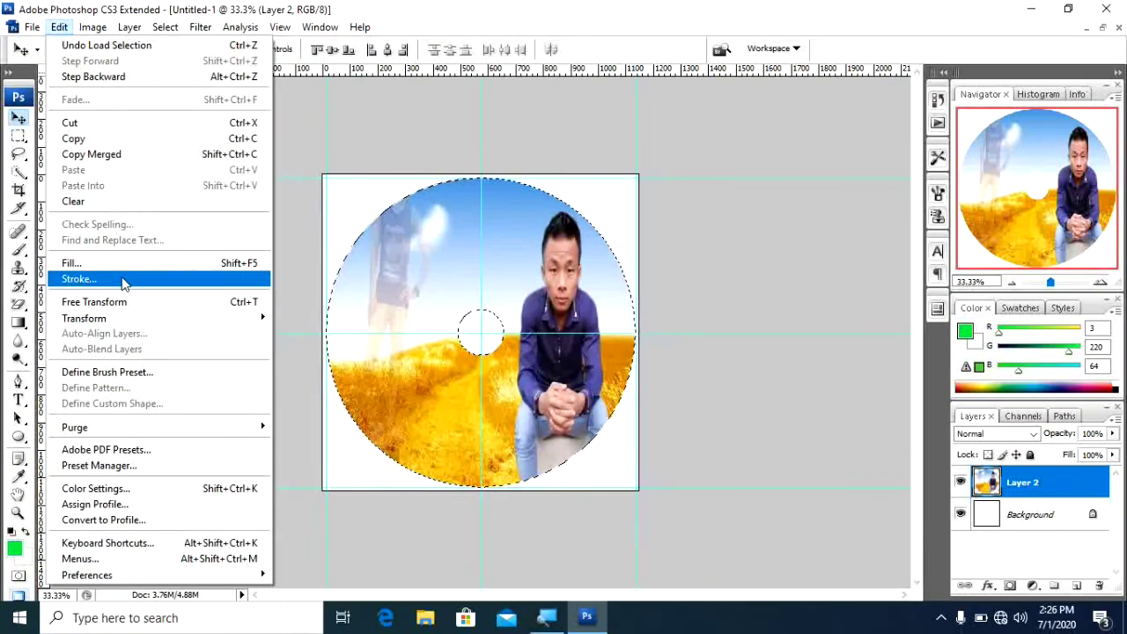
click(123, 282)
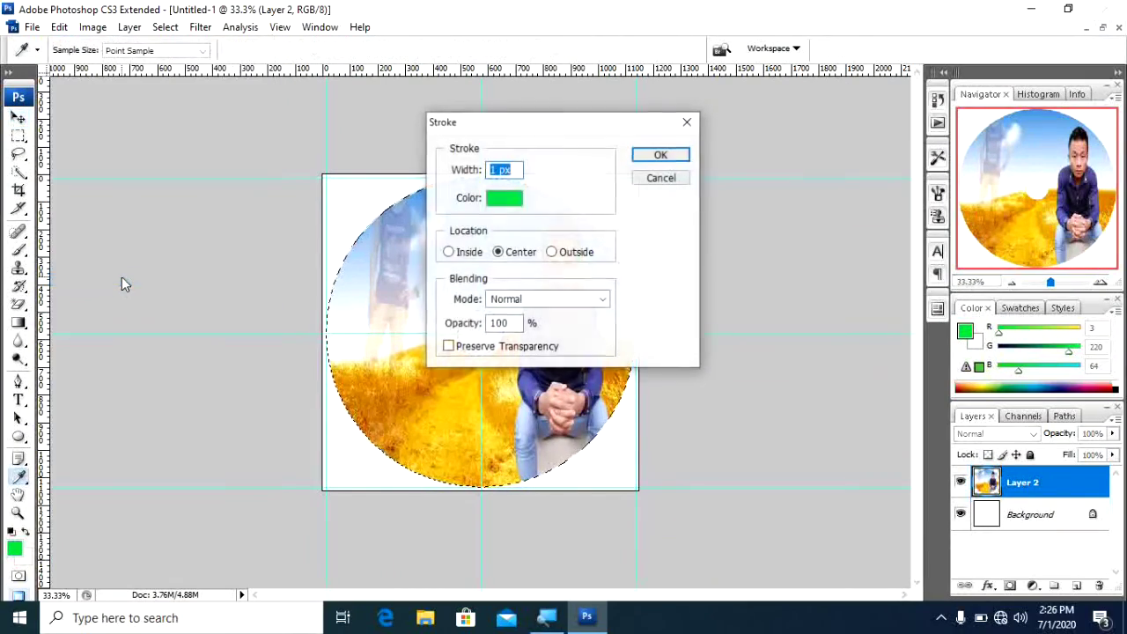
click(499, 164)
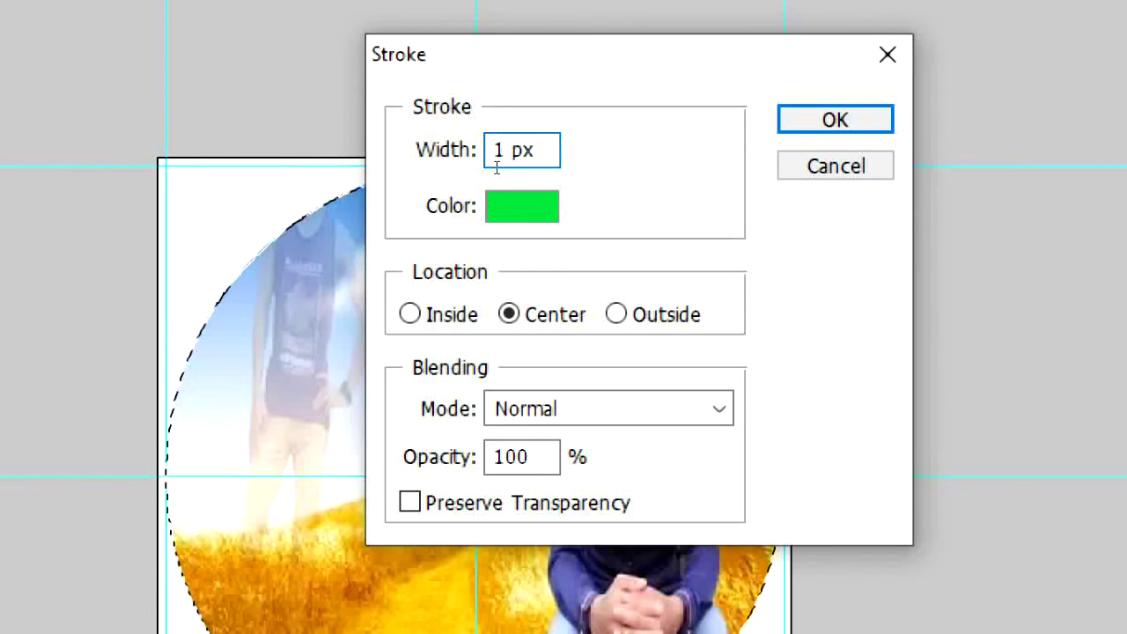
key(BackSpace)
text(2)
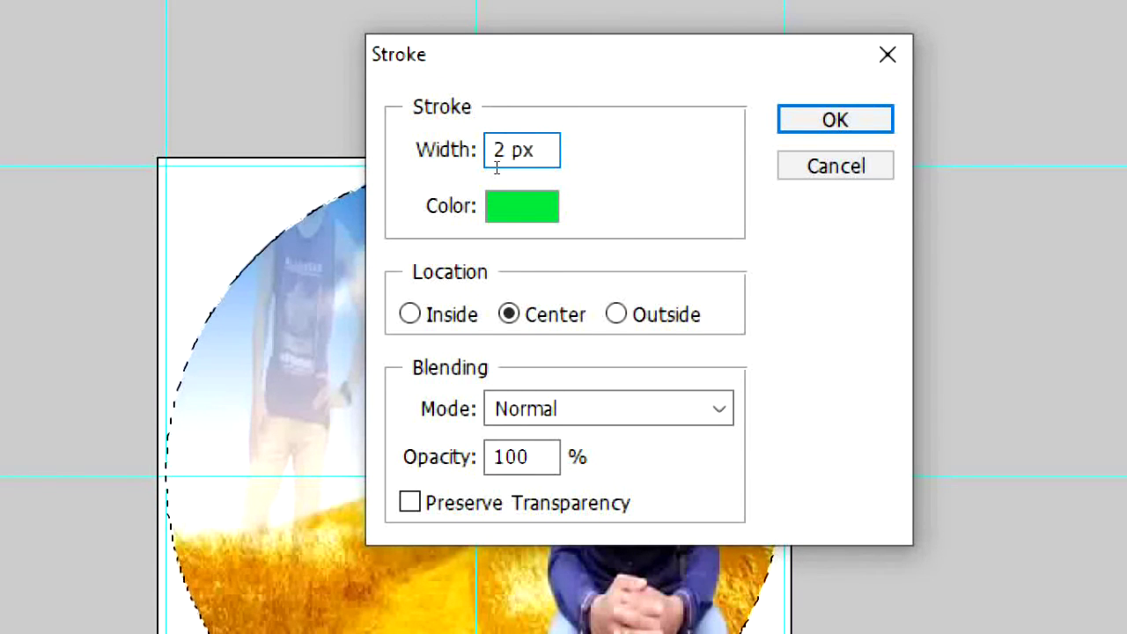
Step: Set the stroke colour to red (#f9061d) and its location to Inside, apply the stroke and deselect
click(508, 205)
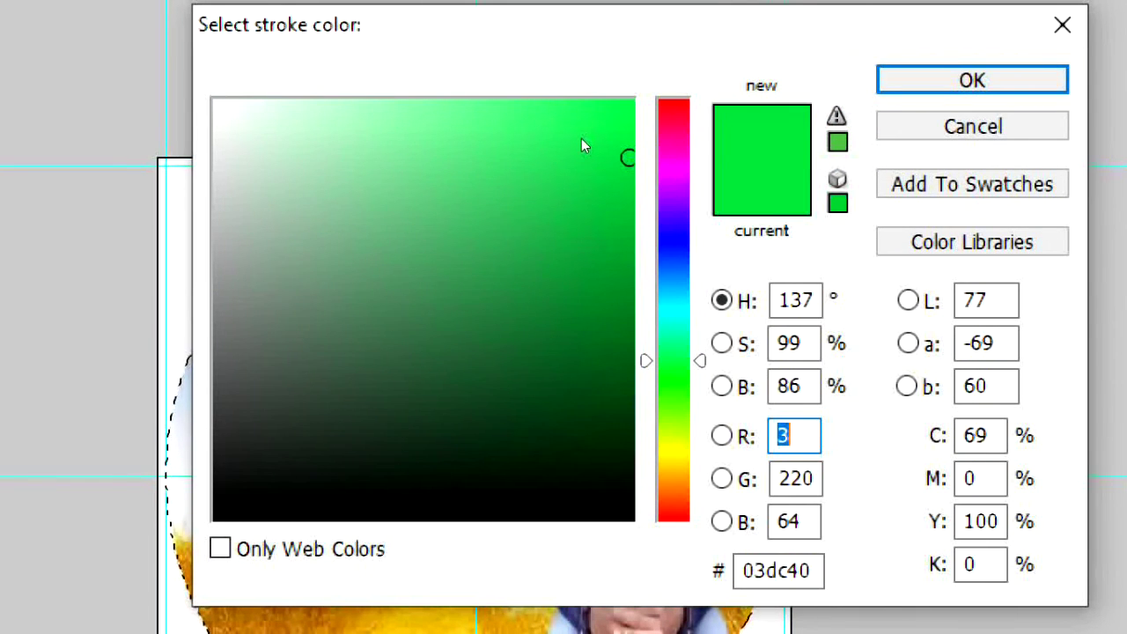
click(674, 105)
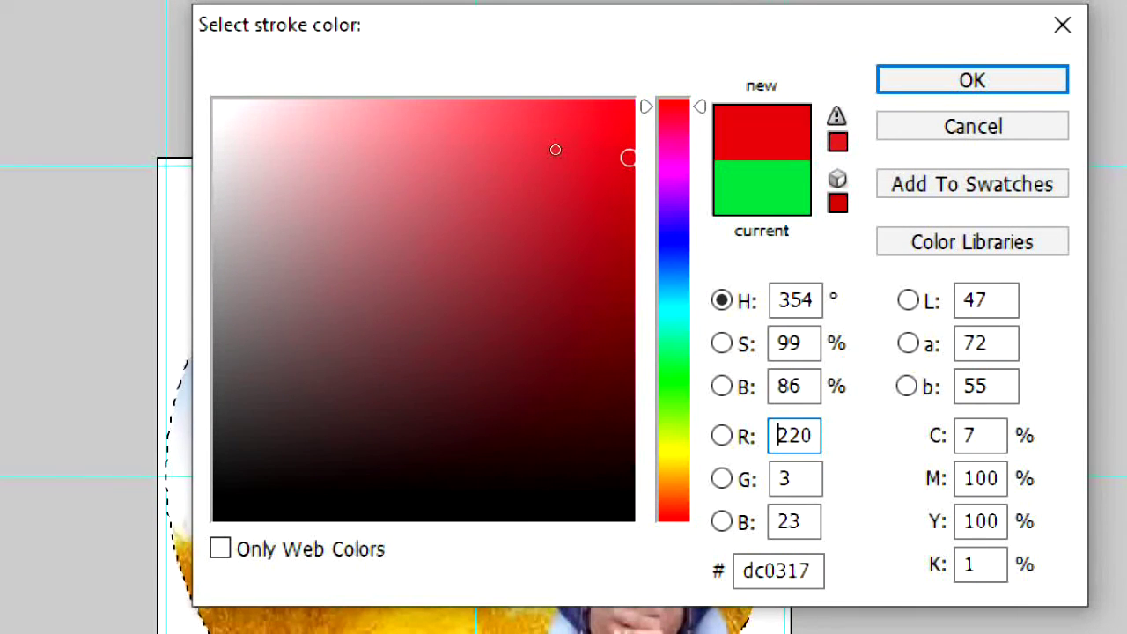
click(624, 109)
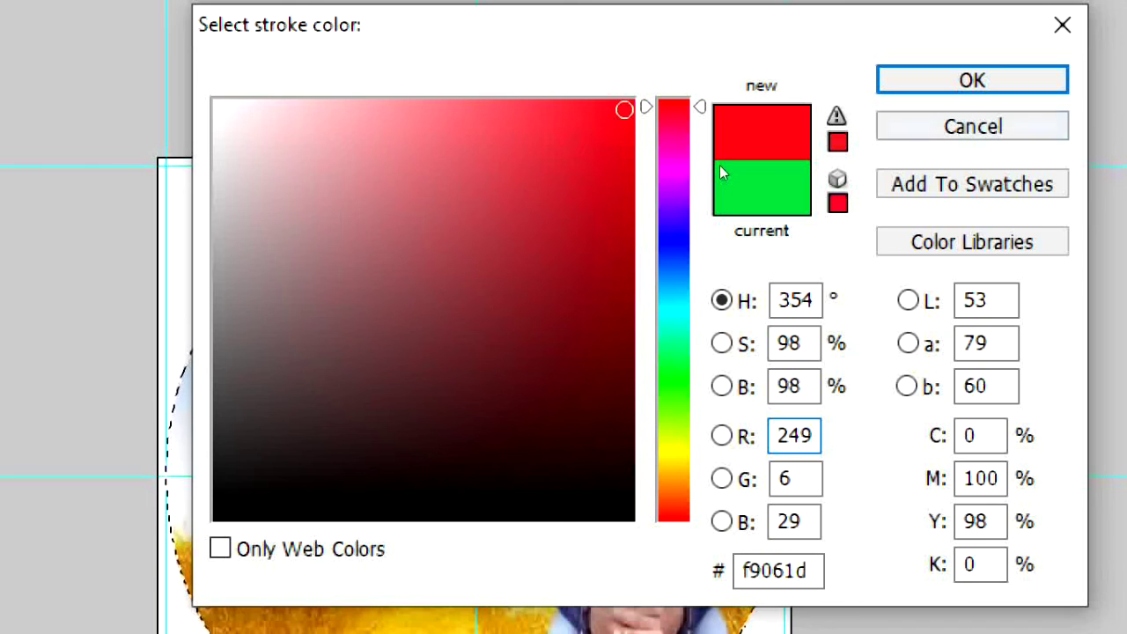
key(Return)
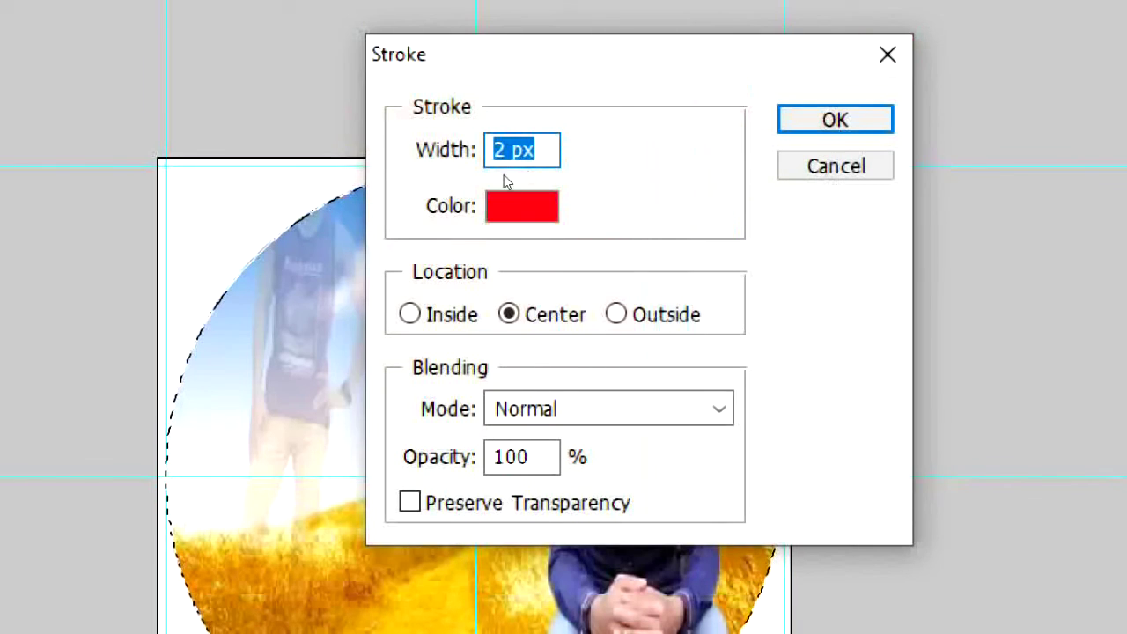
key(alt+i)
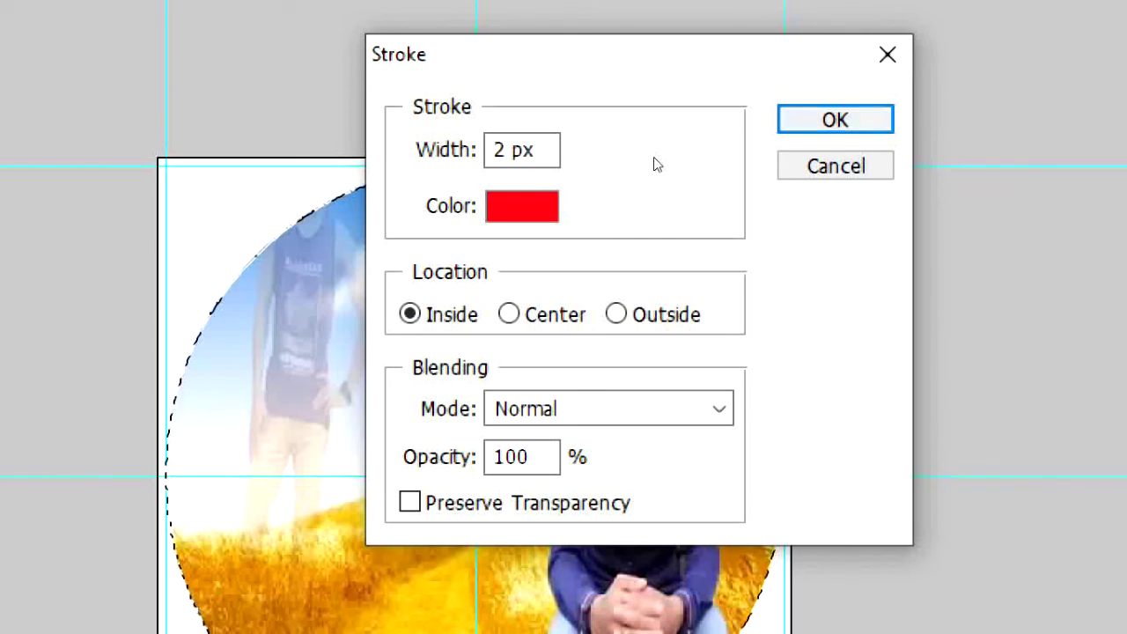
key(Return)
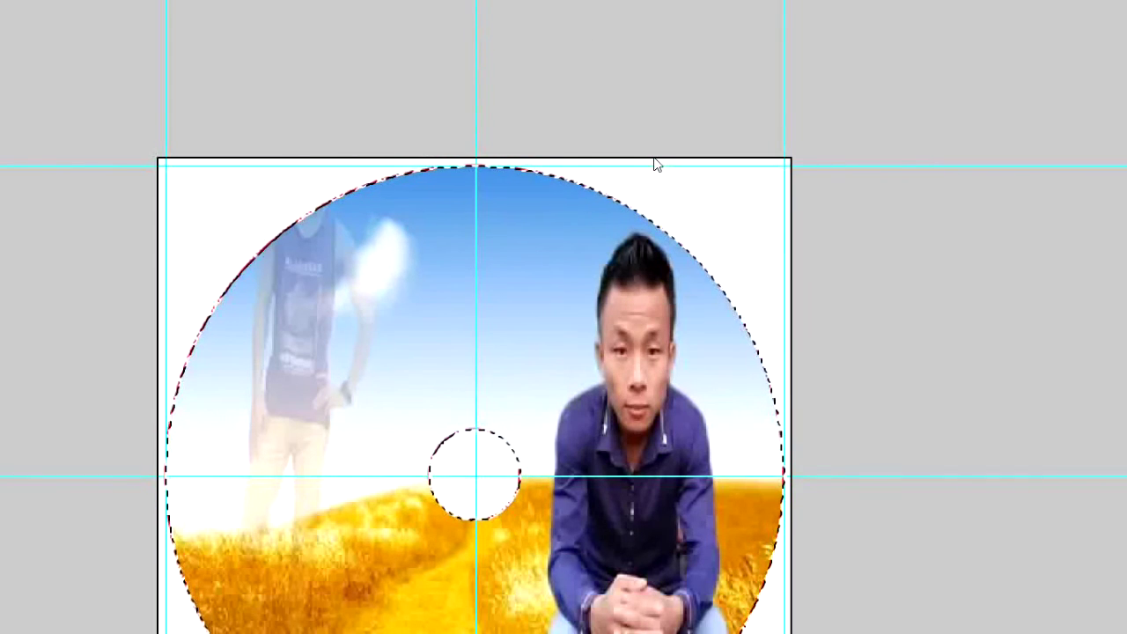
key(ctrl+d)
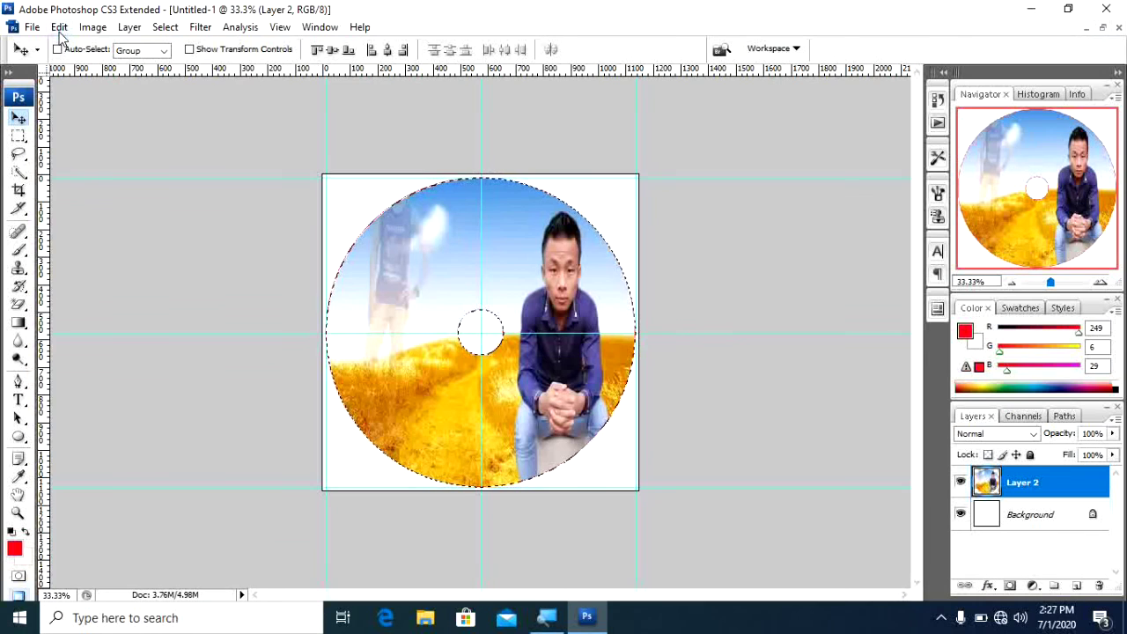
Step: Stroke the disc's outer and centre-hole edges with a 5 px red line on the inside, and deselect
click(59, 27)
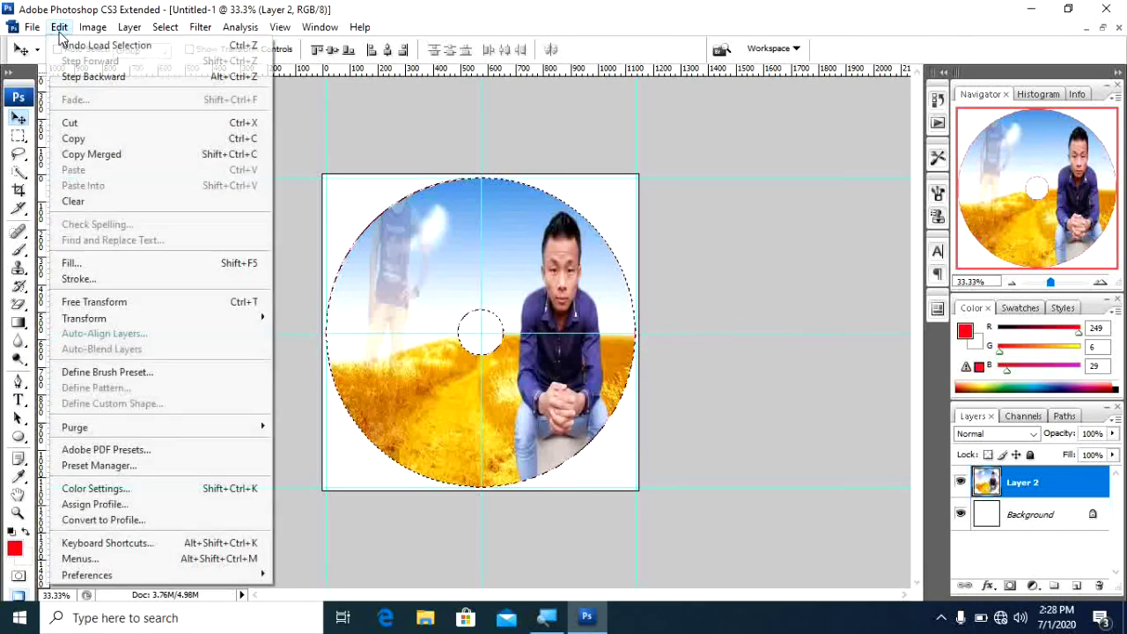
click(95, 278)
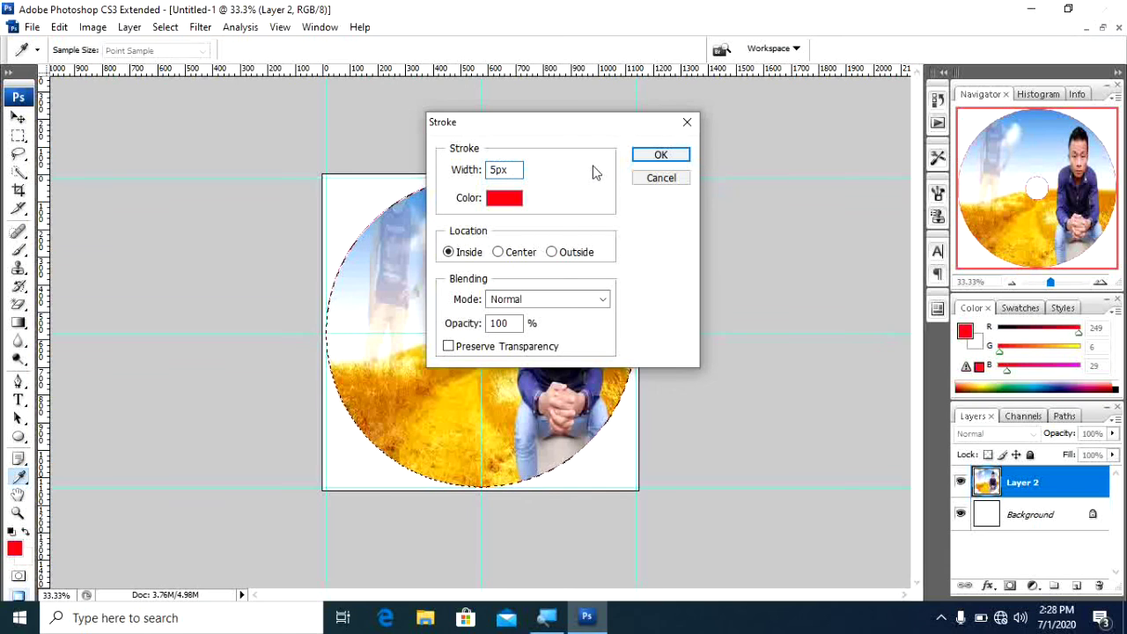
click(660, 155)
key(v)
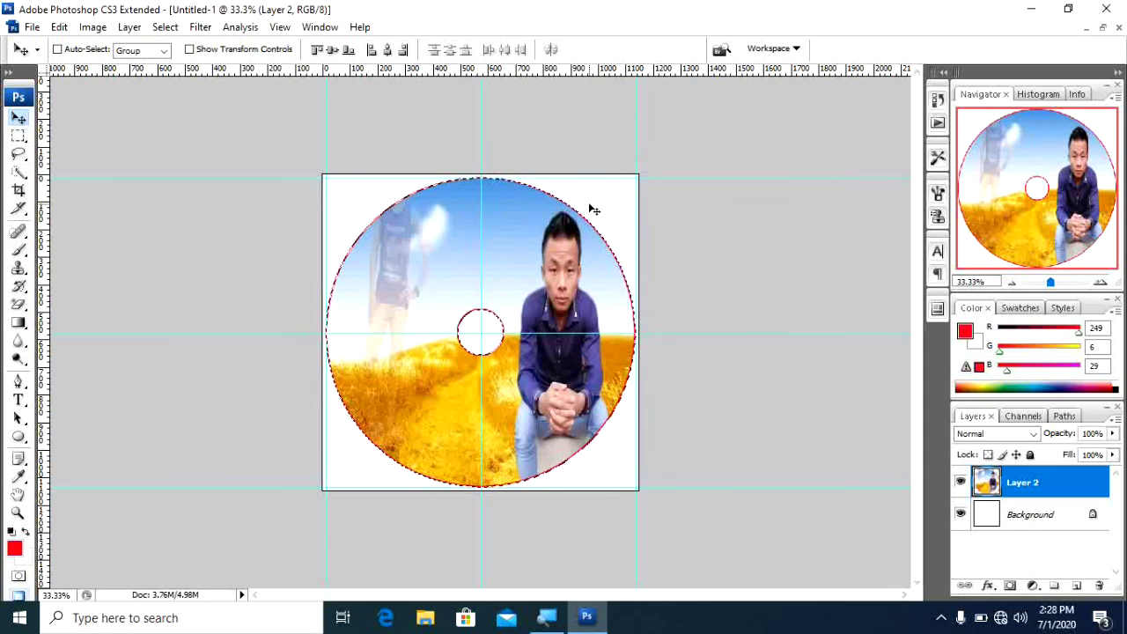
key(ctrl+d)
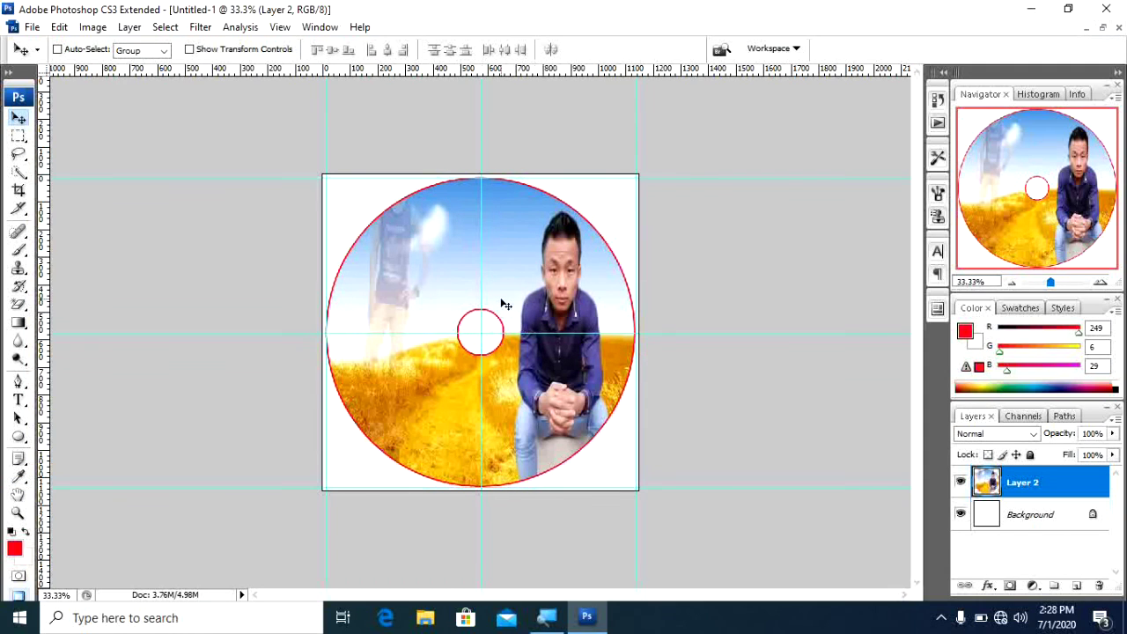